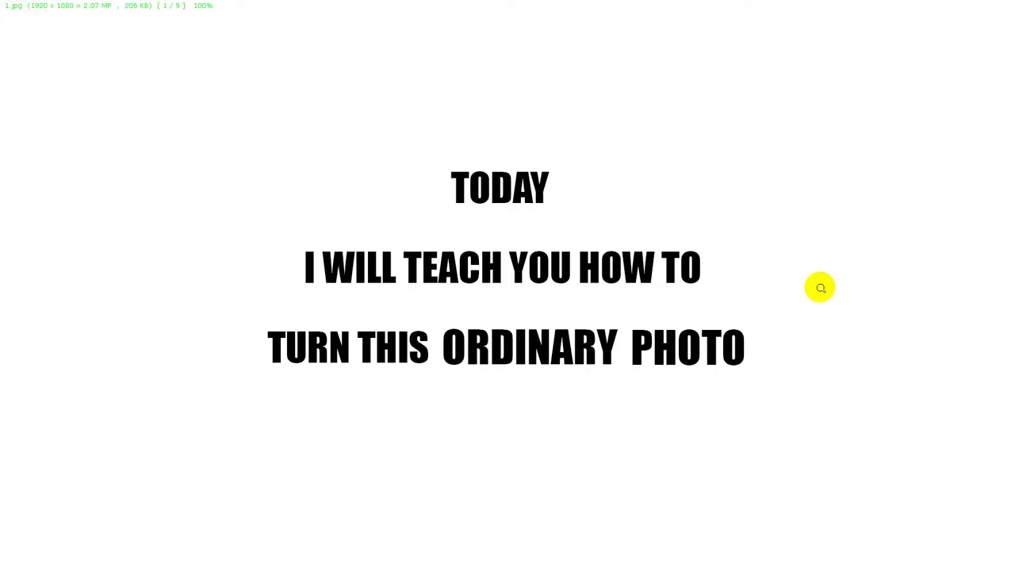
Step through the five intro and before/after portrait slides, then close the image viewer
{"action": "left_click", "coordinate": [821, 287]}
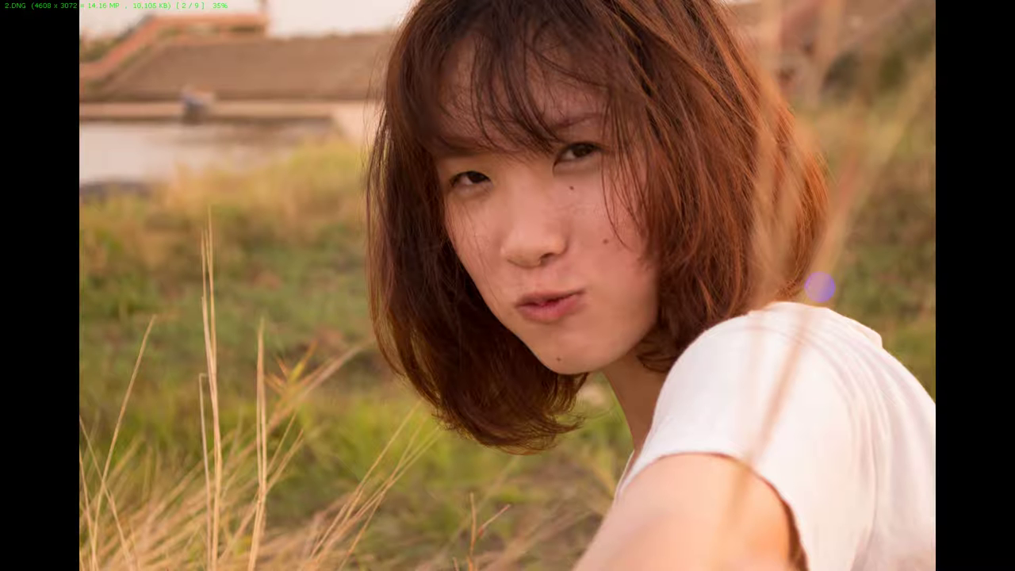
{"action": "left_click", "coordinate": [821, 287]}
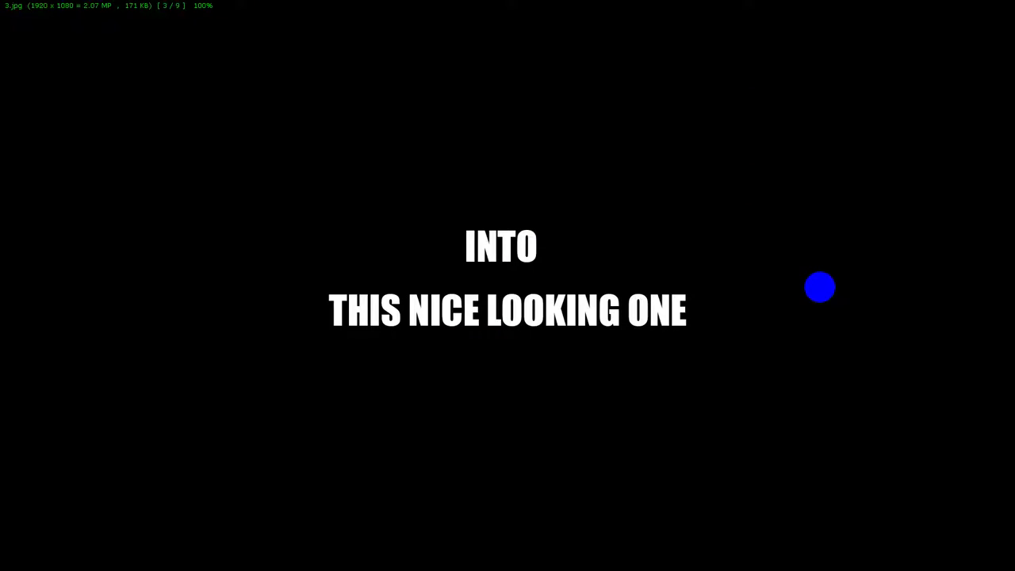
{"action": "left_click", "coordinate": [820, 287]}
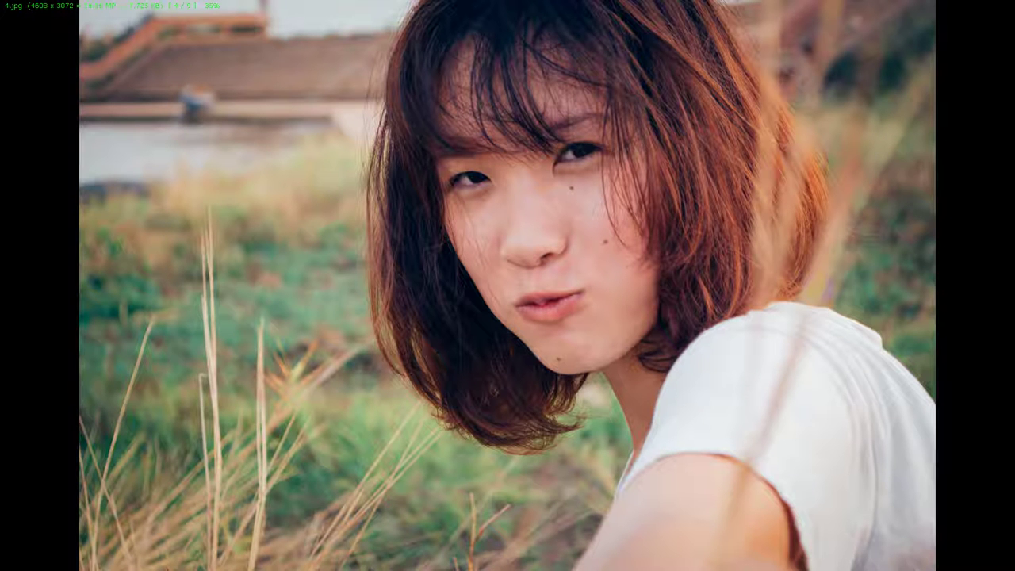
{"action": "left_click", "coordinate": [820, 287]}
{"action": "left_click", "coordinate": [820, 286]}
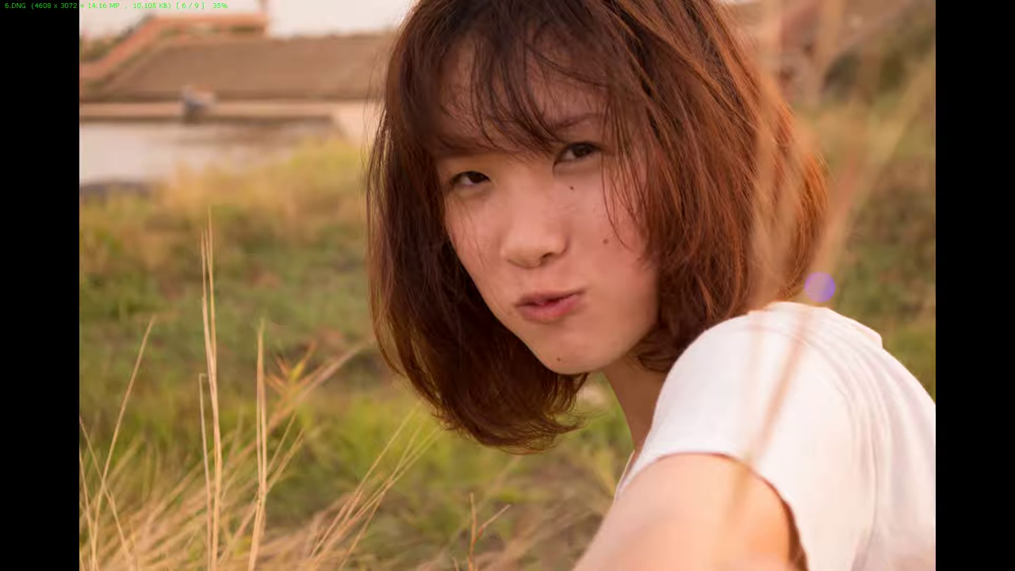
{"action": "key", "text": "Escape"}
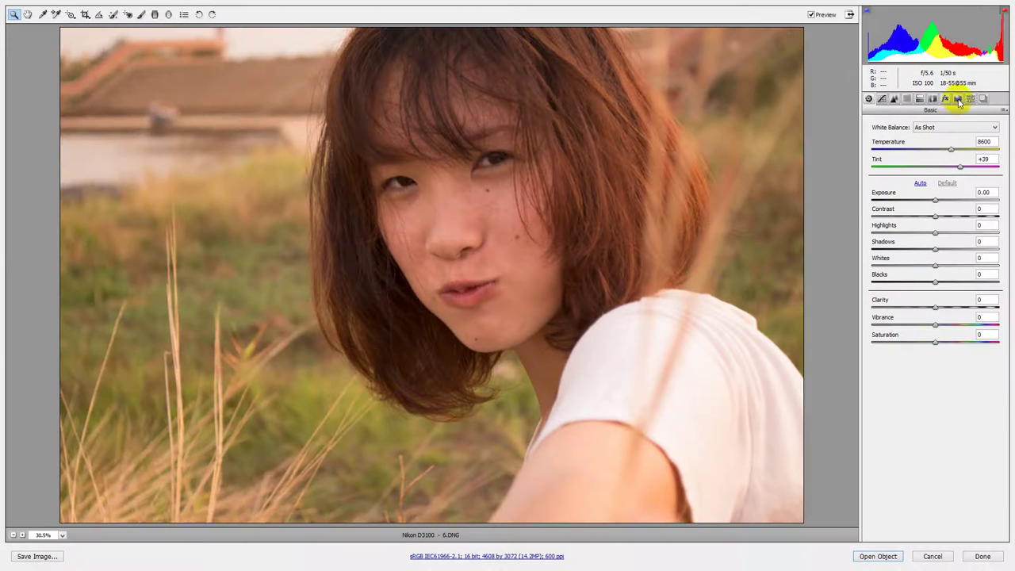
Set Camera Calibration shadows tint +4, red 37/17, green 91/-11, blue -5/+27 hue/saturation
{"action": "left_click", "coordinate": [958, 99]}
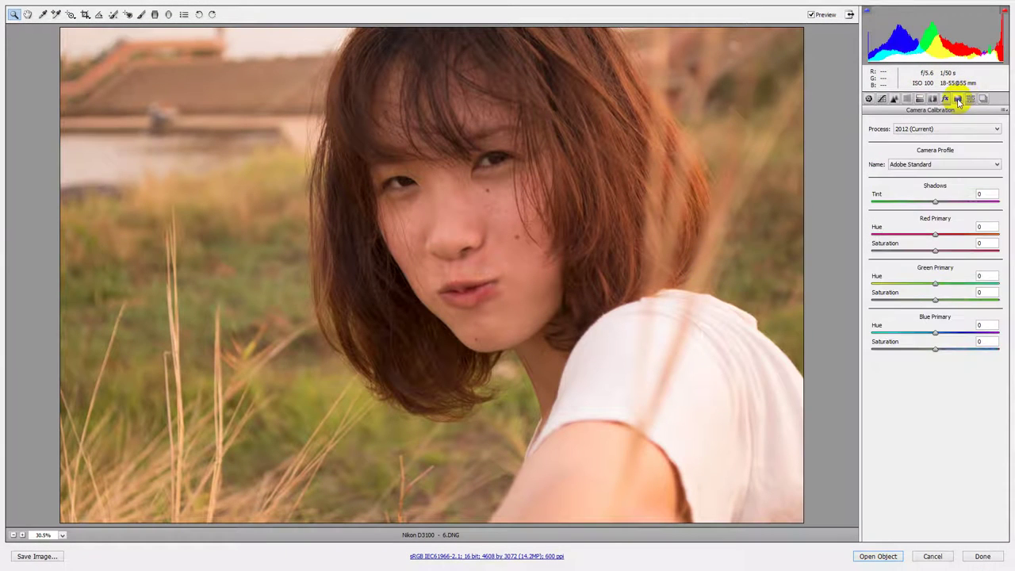
{"action": "left_click", "coordinate": [986, 193]}
{"action": "type", "text": "+4"}
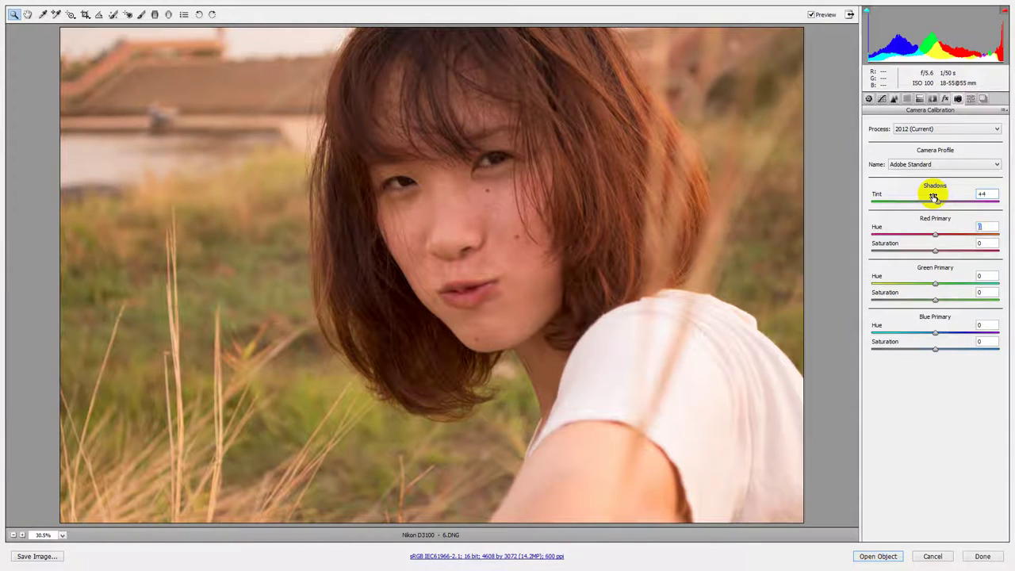
{"action": "type", "text": "37"}
{"action": "key", "text": "Tab"}
{"action": "type", "text": "17"}
{"action": "key", "text": "Tab"}
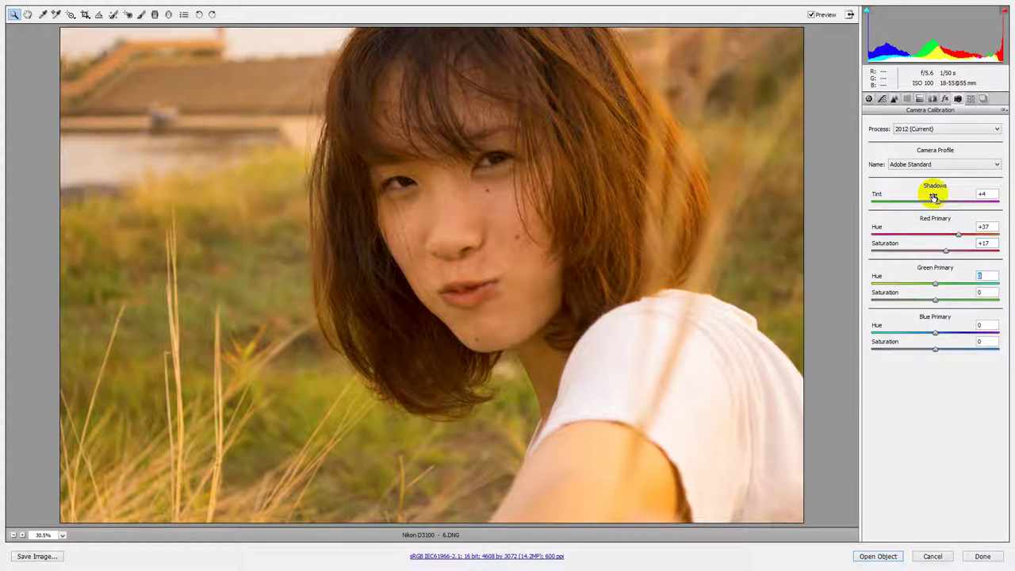
{"action": "type", "text": "91"}
{"action": "key", "text": "Tab"}
{"action": "type", "text": "-"}
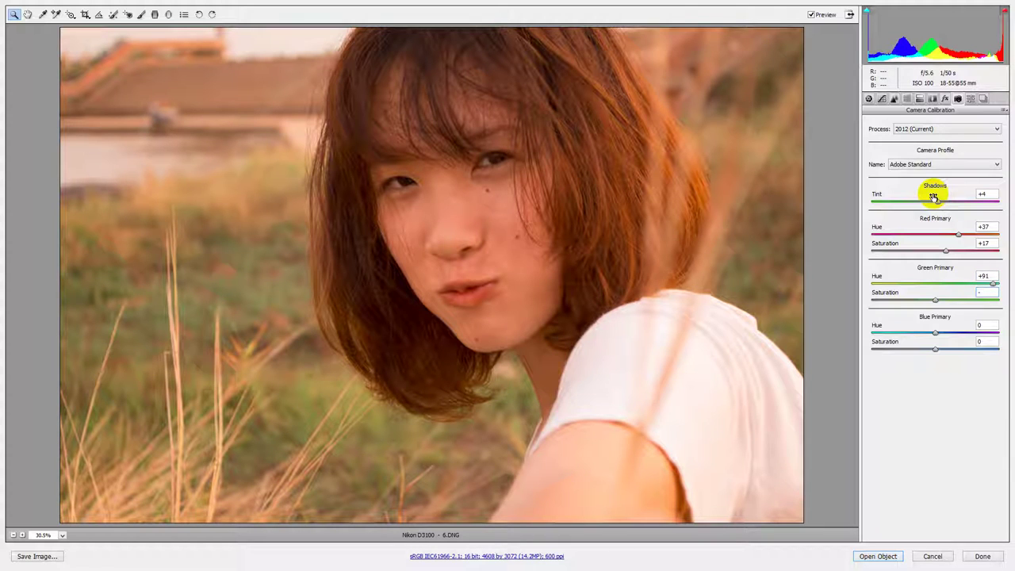
{"action": "type", "text": "11"}
{"action": "type", "text": "5"}
{"action": "type", "text": "7"}
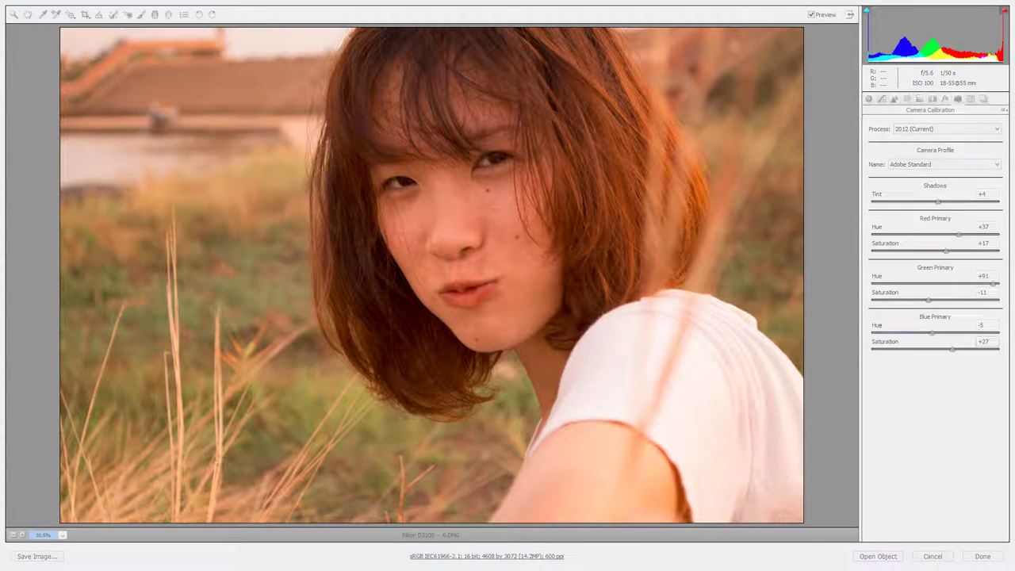
{"action": "left_click", "coordinate": [944, 100]}
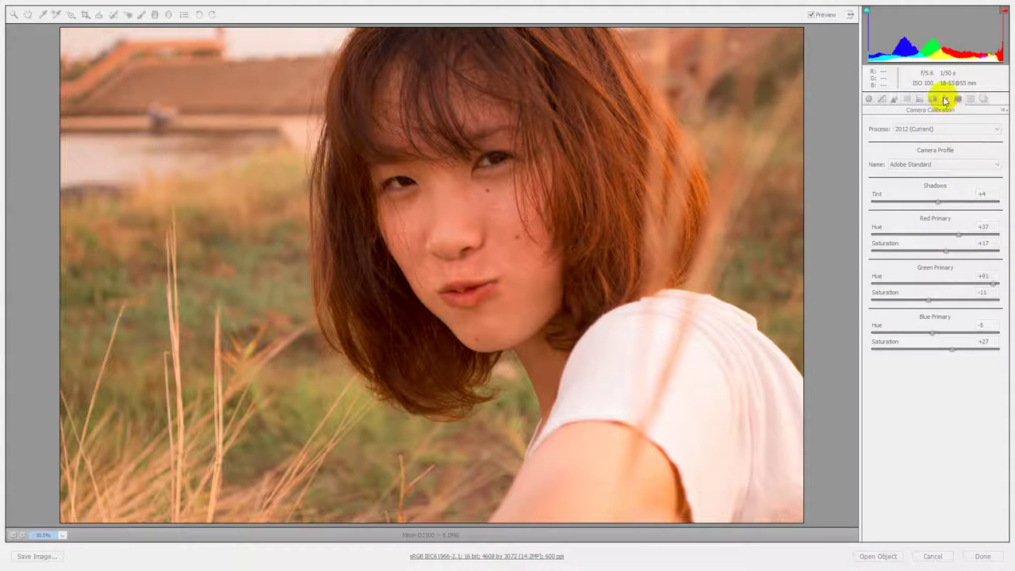
Enter grain Amount 17, Size 44 and Roughness 13 in the Effects panel
{"action": "type", "text": "17441"}
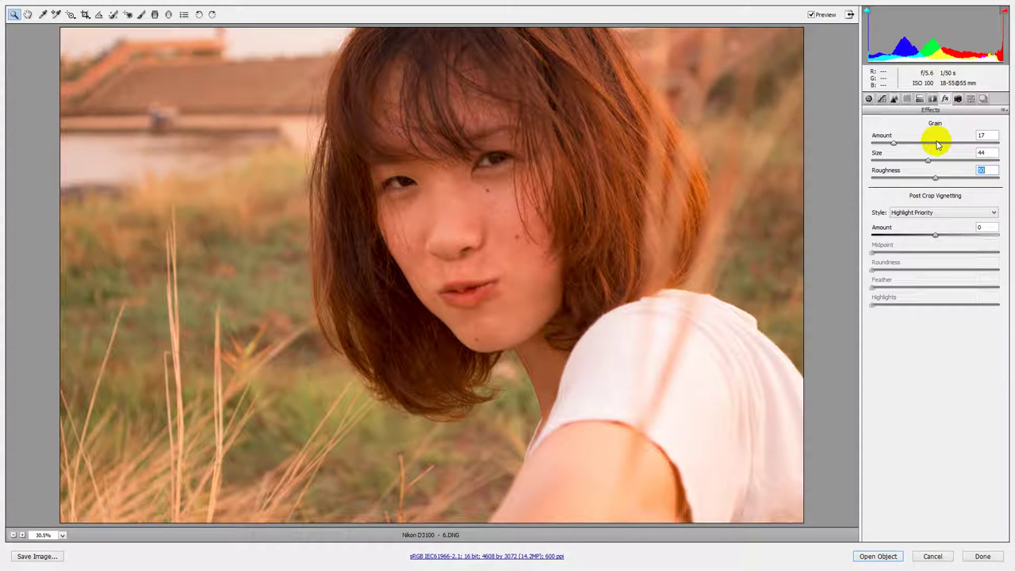
{"action": "type", "text": "3"}
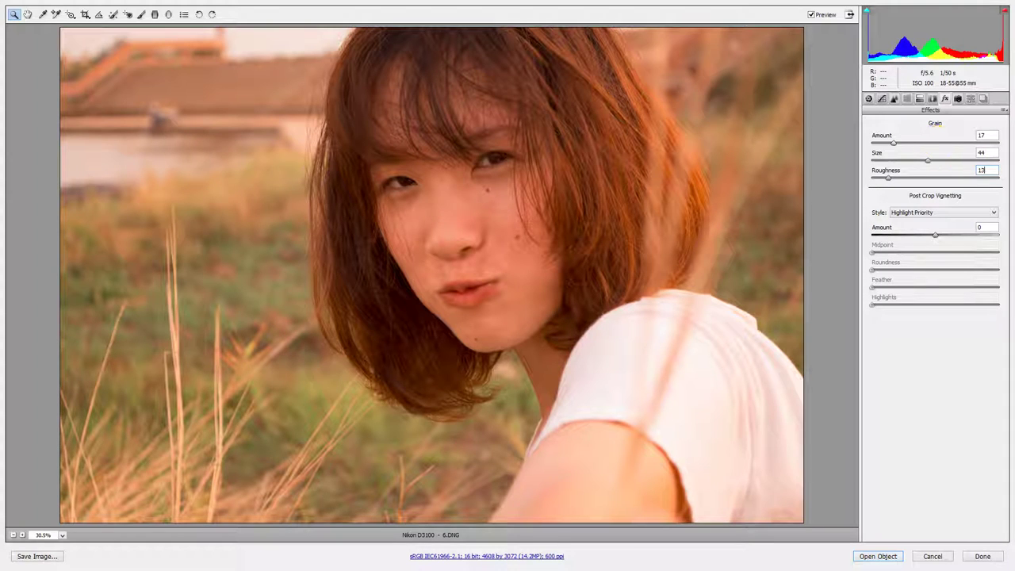
{"action": "key", "text": "Return"}
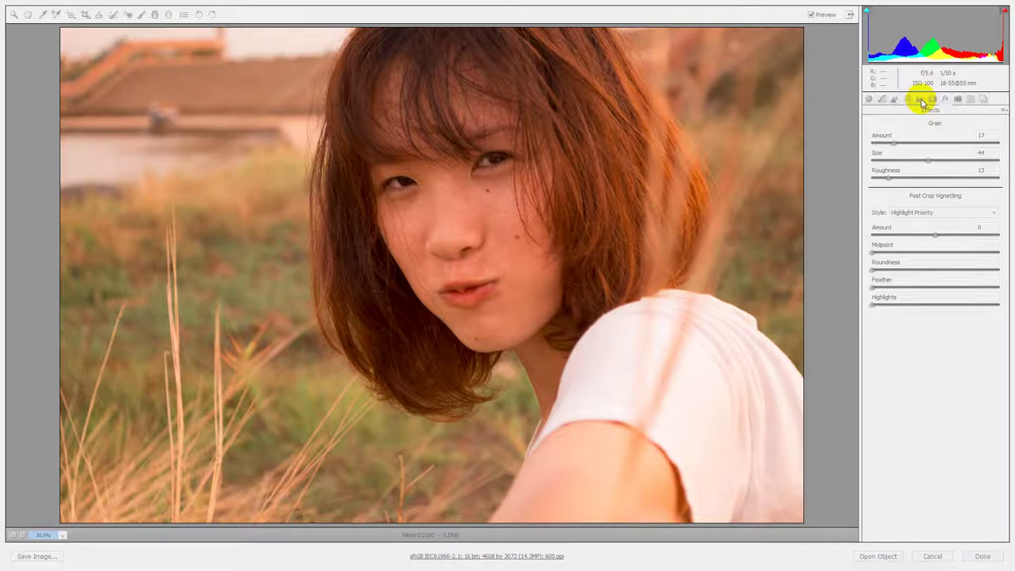
{"action": "left_click", "coordinate": [921, 100]}
Set split-toning shadows hue 211, saturation 32, and balance +91
{"action": "left_click", "coordinate": [977, 214]}
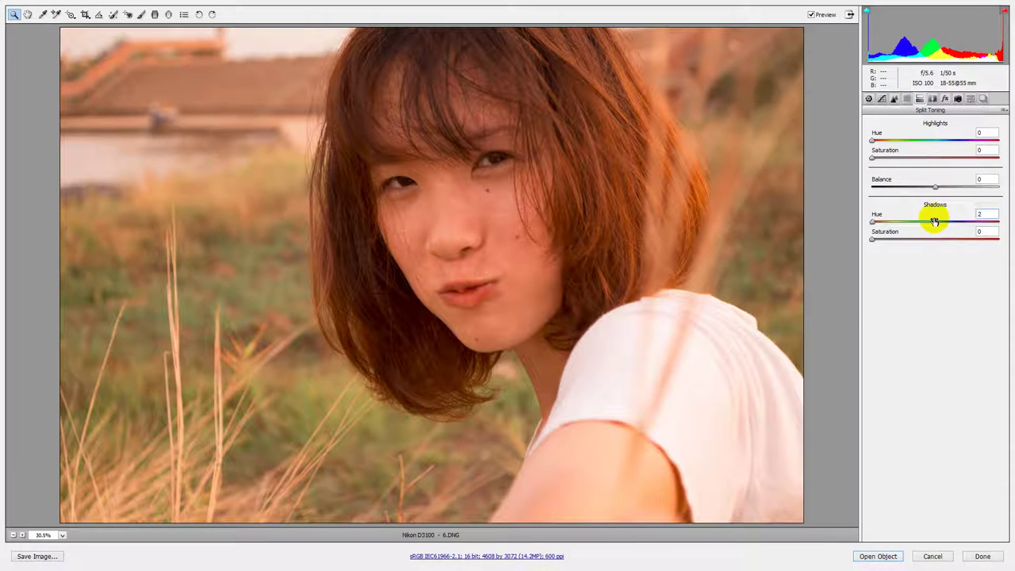
{"action": "type", "text": "11"}
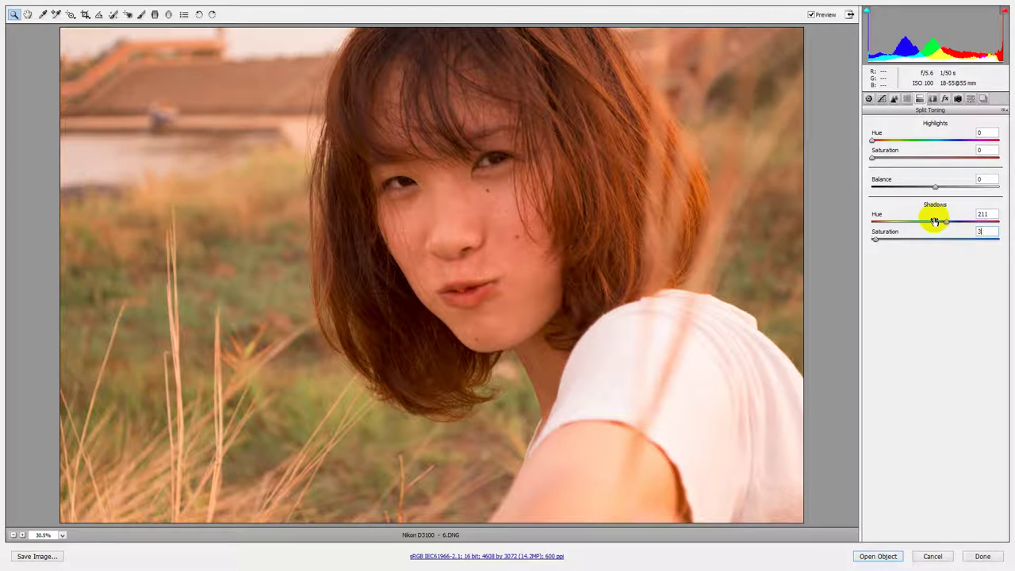
{"action": "type", "text": "32"}
{"action": "mouse_move", "coordinate": [935, 187]}
{"action": "left_mouse_down"}
{"action": "mouse_move", "coordinate": [999, 188]}
{"action": "mouse_move", "coordinate": [988, 198]}
{"action": "left_mouse_up"}
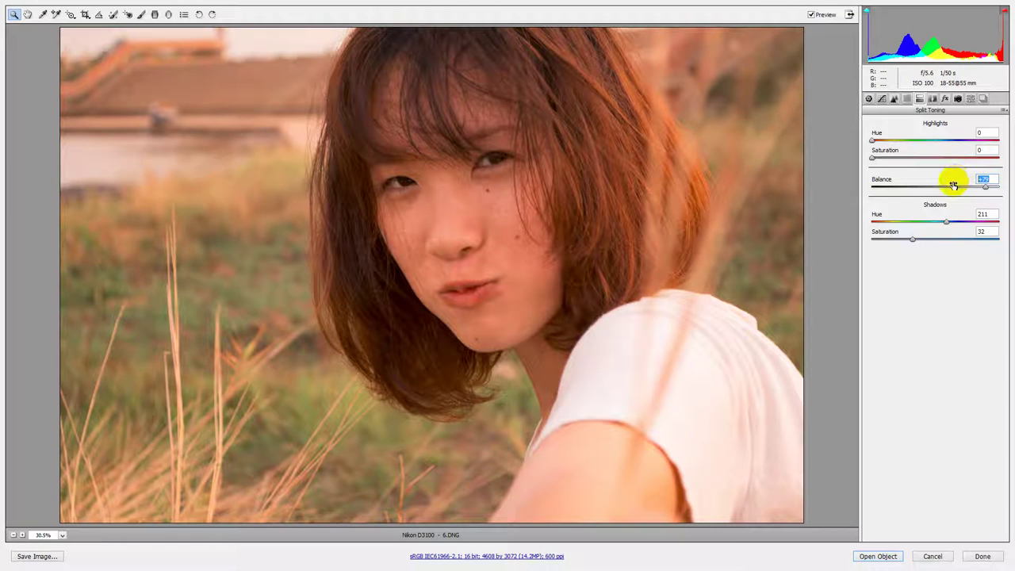
{"action": "type", "text": "91"}
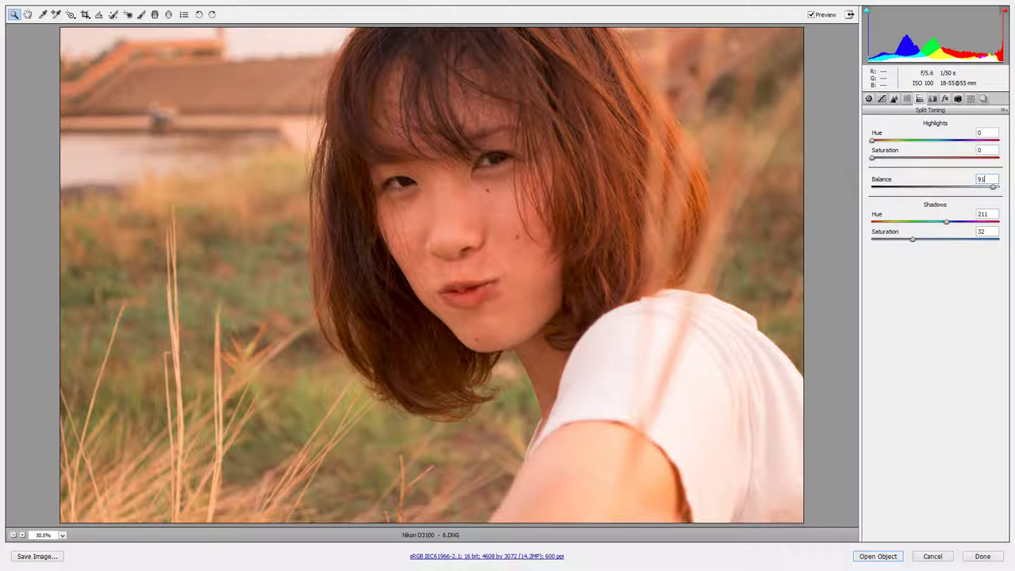
{"action": "key", "text": "Return"}
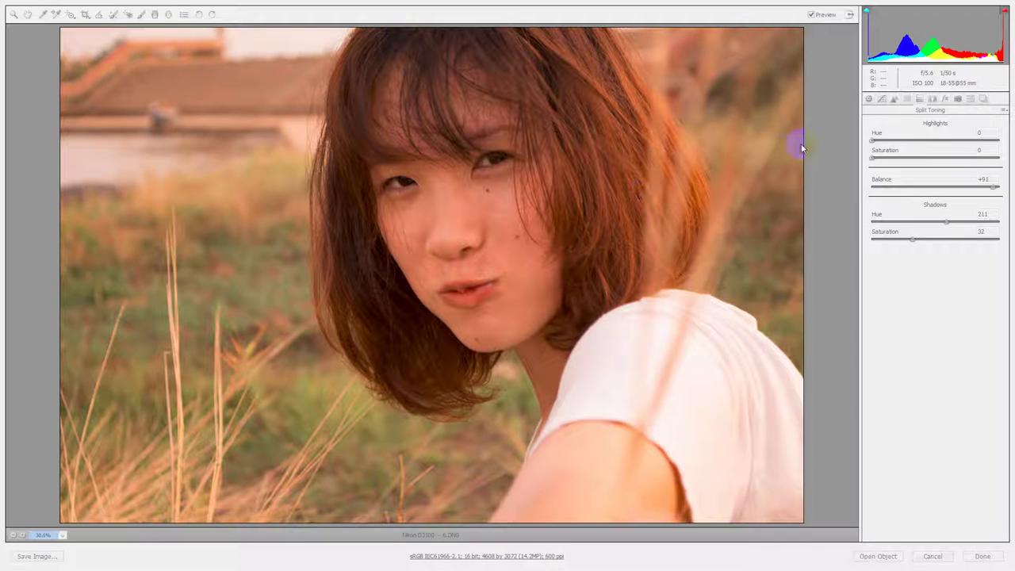
{"action": "left_click", "coordinate": [908, 97]}
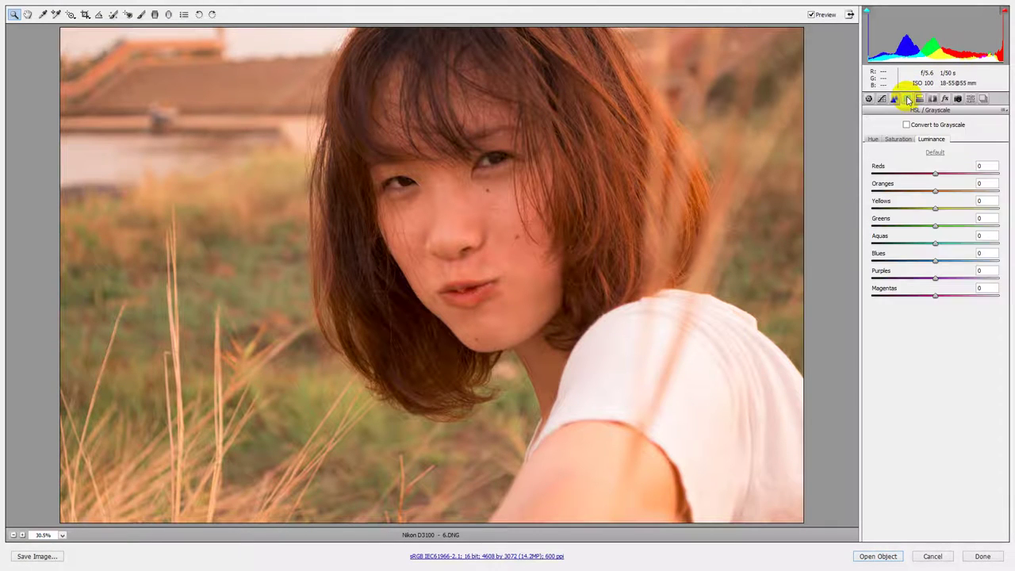
Set luminance for Reds +3, Oranges -11 and Yellows +12
{"action": "left_click", "coordinate": [996, 167]}
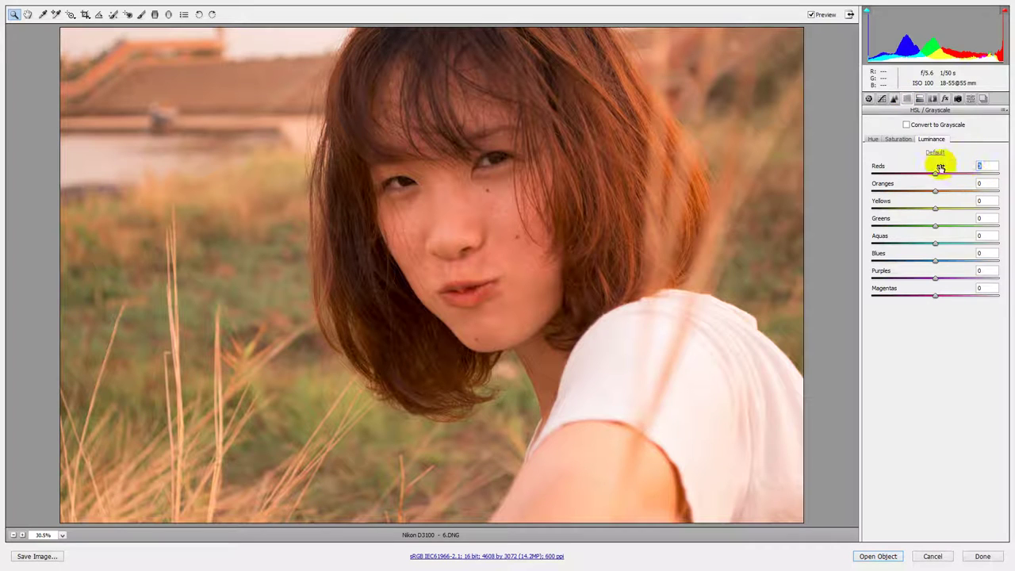
{"action": "type", "text": "3"}
{"action": "key", "text": "Tab"}
{"action": "type", "text": "-11"}
{"action": "key", "text": "Tab"}
{"action": "type", "text": "12"}
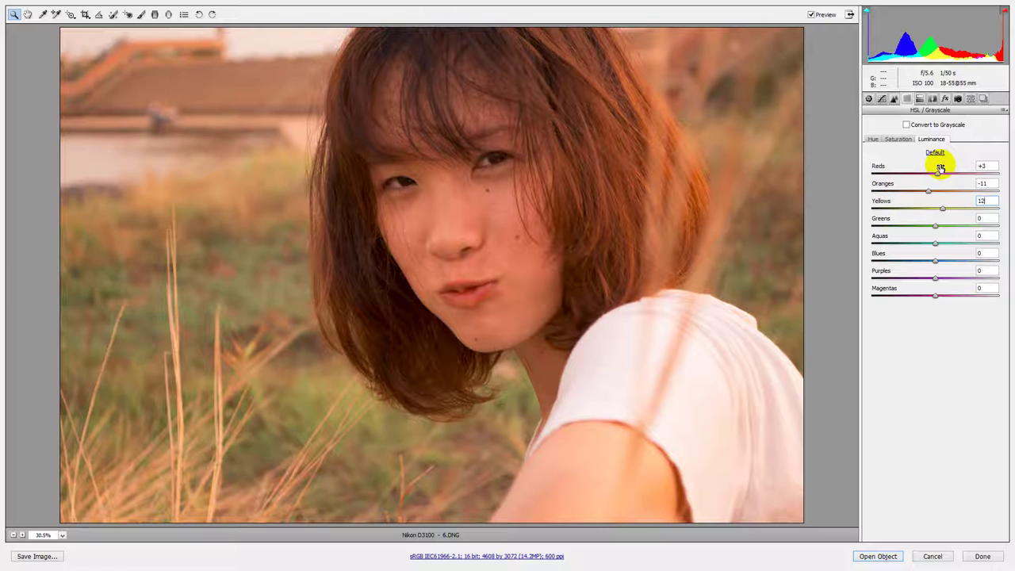
{"action": "key", "text": "Tab"}
Set luminance for Greens -6, Aquas +14, Blues -17, Purples +28 and Magentas +12
{"action": "type", "text": "-6"}
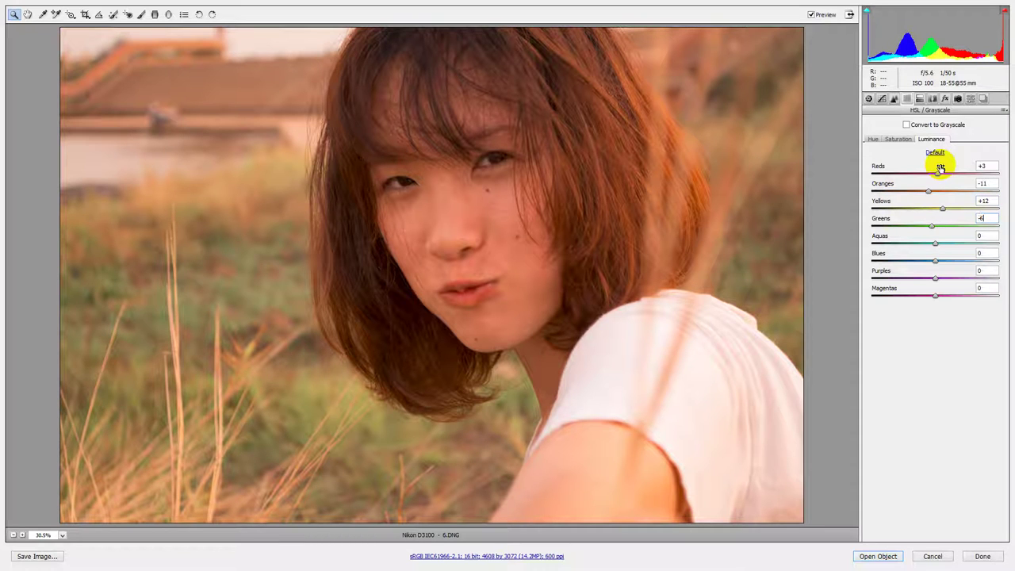
{"action": "type", "text": "14"}
{"action": "key", "text": "Tab"}
{"action": "type", "text": "-17"}
{"action": "key", "text": "Tab"}
{"action": "type", "text": "8"}
{"action": "key", "text": "Tab"}
{"action": "type", "text": "12"}
{"action": "key", "text": "Return"}
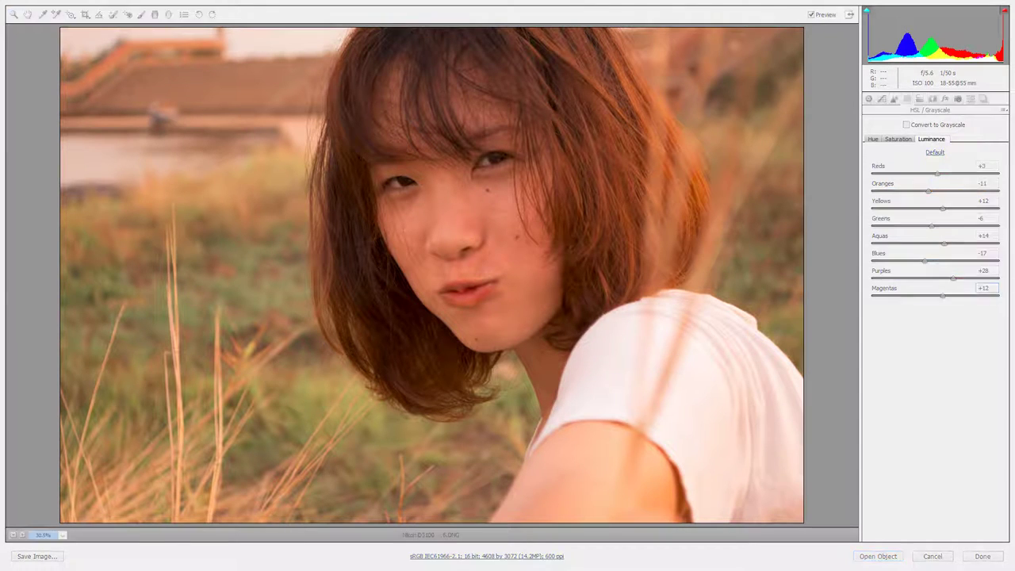
{"action": "left_click", "coordinate": [901, 144]}
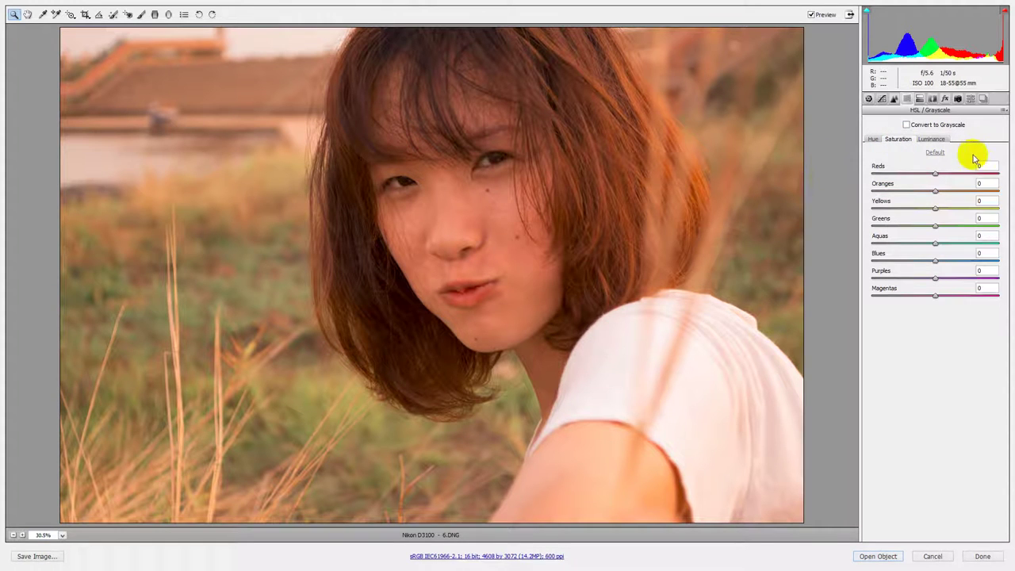
Enter saturation -33, -9, -17, -60, -44, -32, -67, -40 for Reds through Magentas
{"action": "type", "text": "-3"}
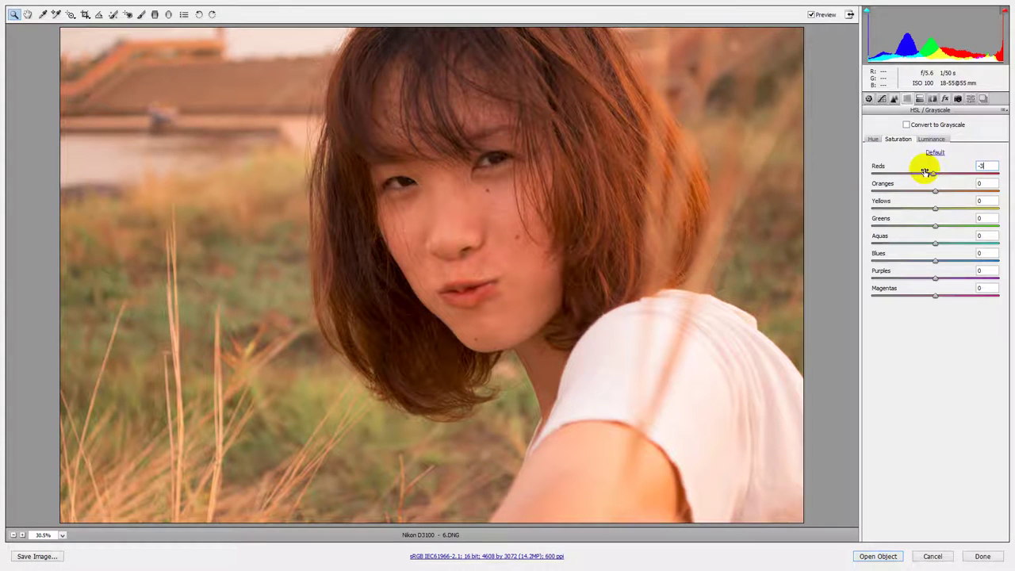
{"action": "type", "text": "3"}
{"action": "type", "text": "9"}
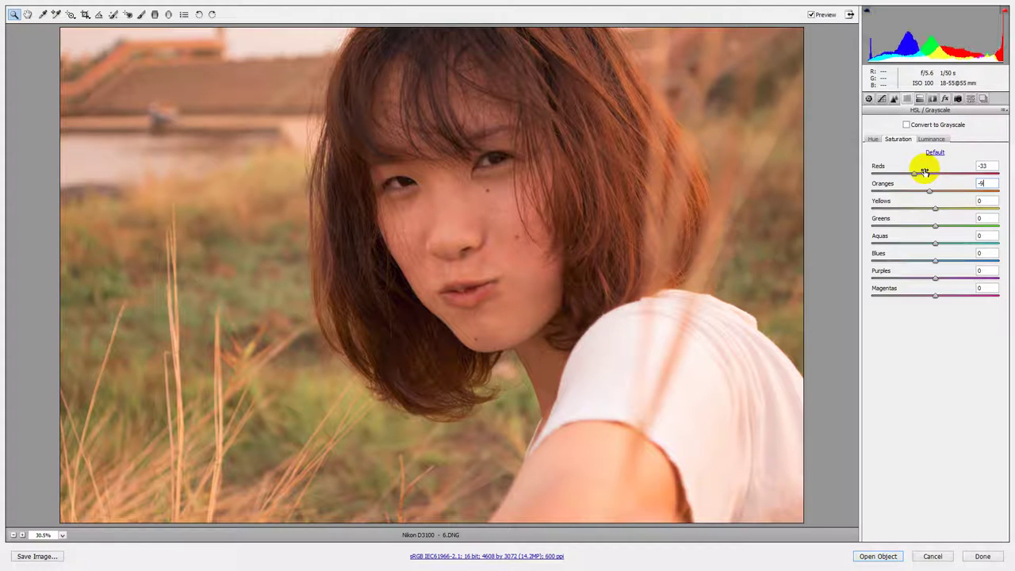
{"action": "type", "text": "17"}
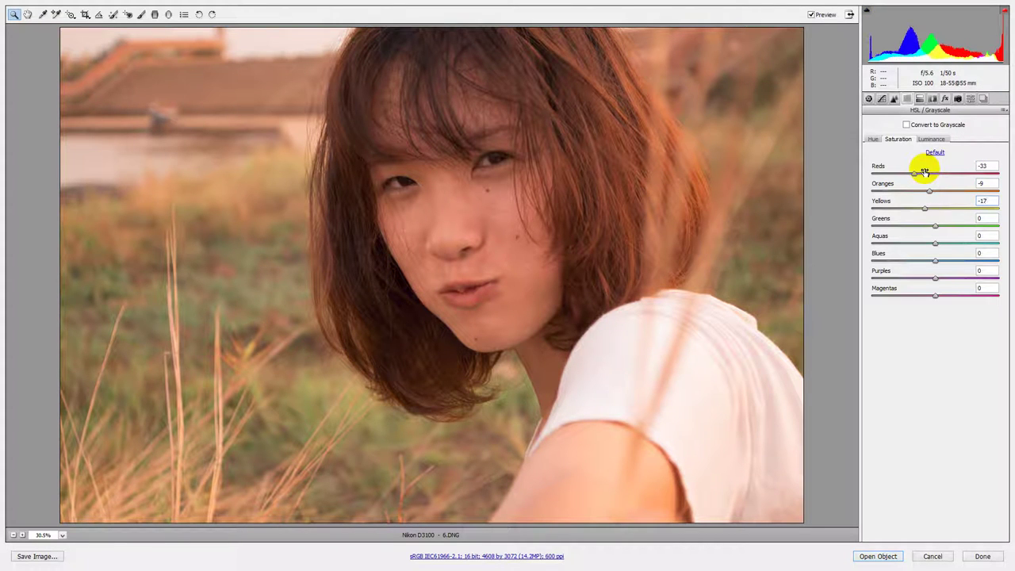
{"action": "key", "text": "Tab"}
{"action": "type", "text": "0"}
{"action": "type", "text": "44"}
{"action": "type", "text": "32"}
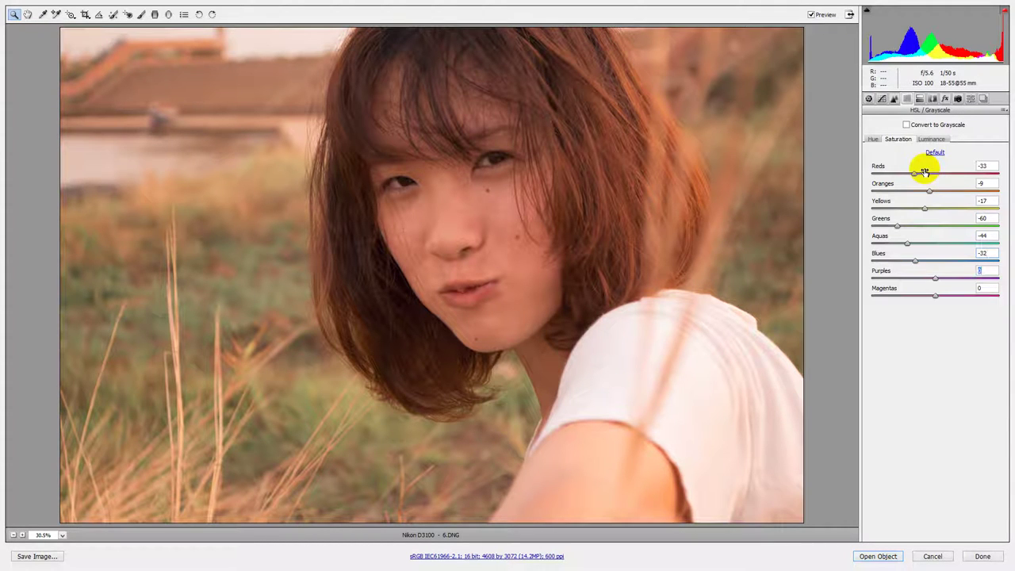
{"action": "type", "text": "67-40"}
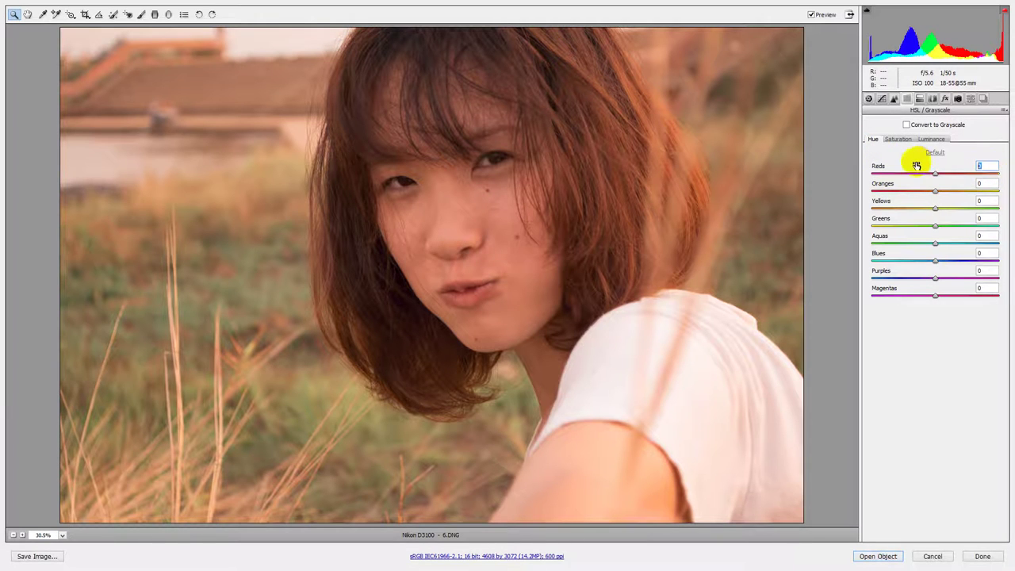
{"action": "type", "text": "4"}
{"action": "type", "text": "2"}
Enter hue values Yellows -7, Aquas 12, Blues -3, Purples 24 and Magentas 18, completing Reds-to-Magentas
{"action": "key", "text": "Tab"}
{"action": "type", "text": "-7"}
{"action": "key", "text": "Tab"}
{"action": "type", "text": "12"}
{"action": "key", "text": "Tab"}
{"action": "type", "text": "-324"}
{"action": "key", "text": "Tab"}
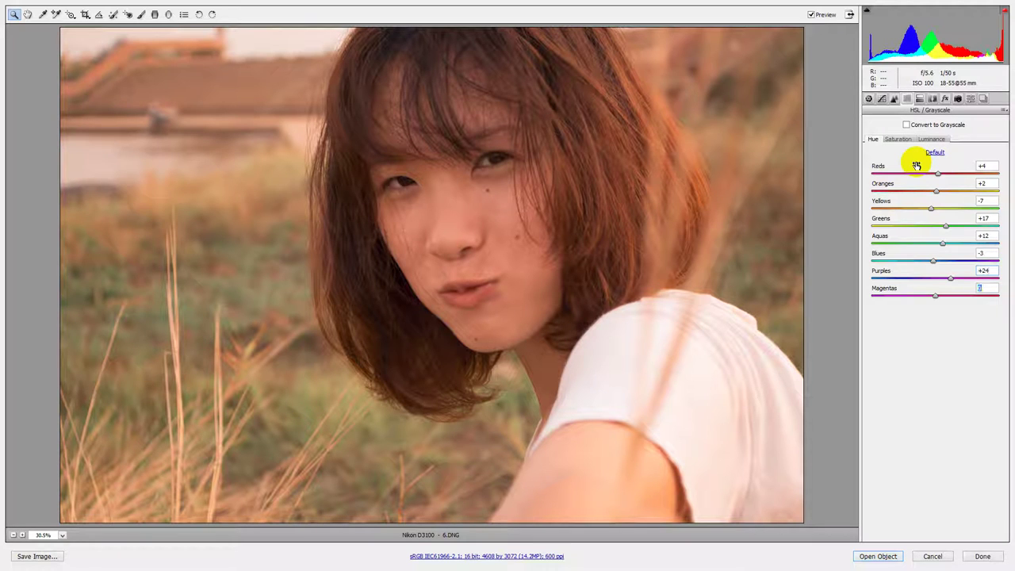
{"action": "type", "text": "18"}
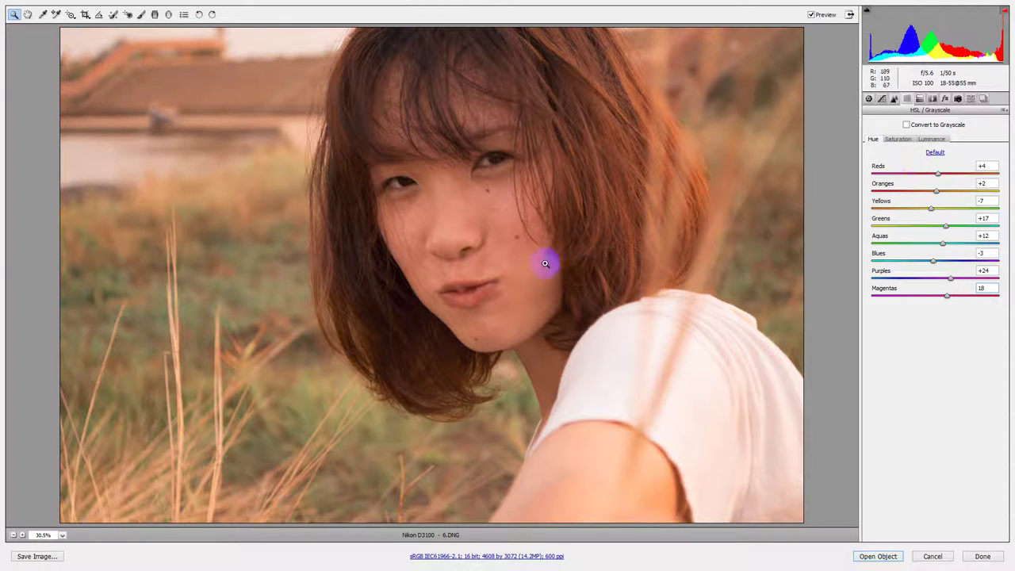
{"action": "key", "text": "Return"}
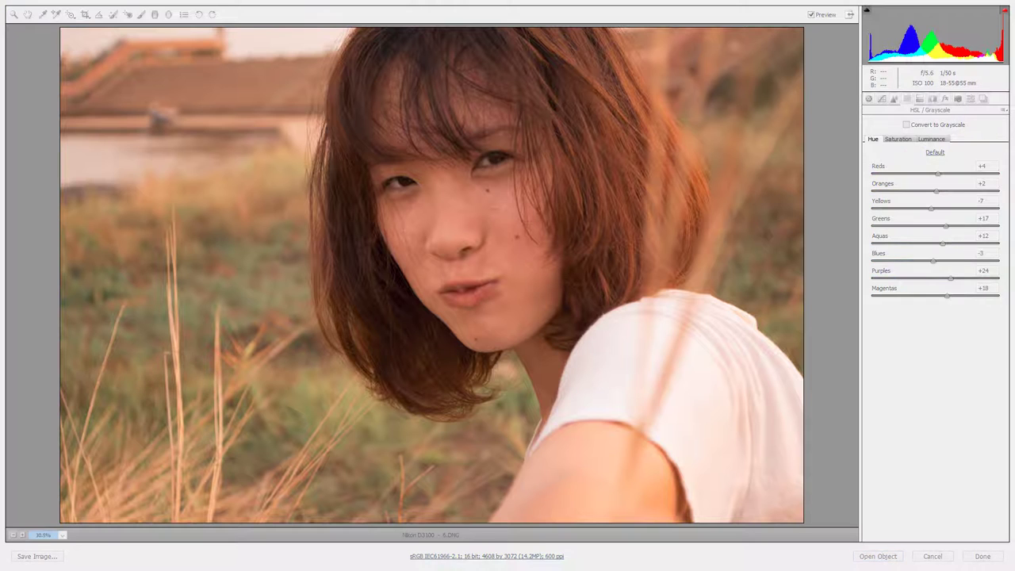
{"action": "left_click", "coordinate": [894, 98]}
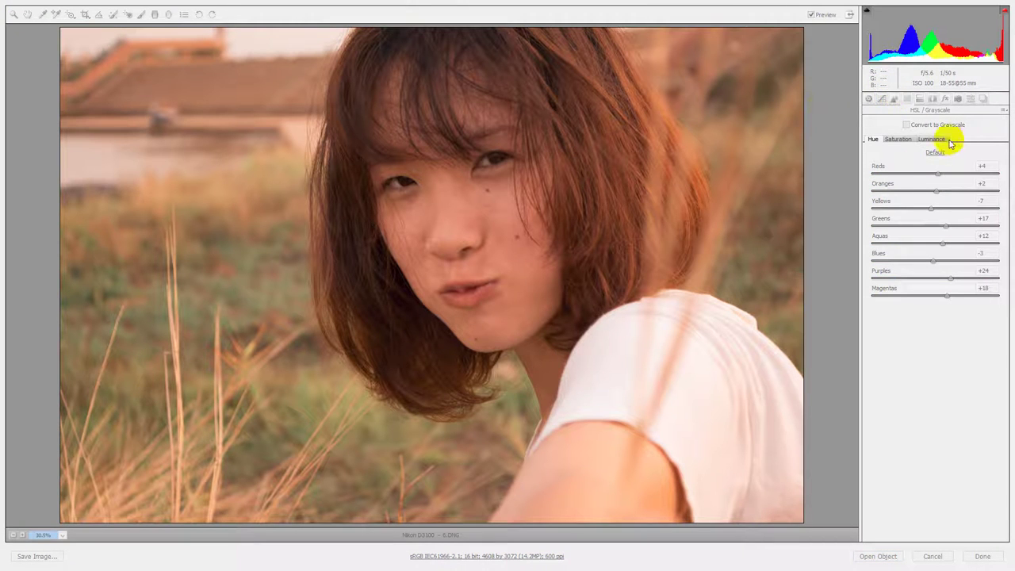
On the point tone curve, lift the black endpoint's output to 11
{"action": "left_click", "coordinate": [883, 99]}
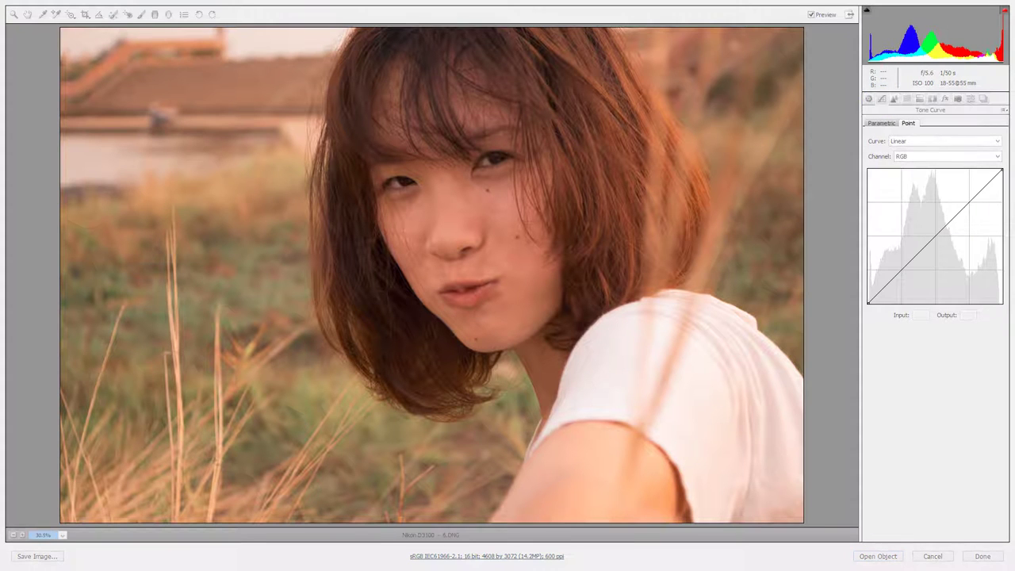
{"action": "left_click", "coordinate": [960, 141]}
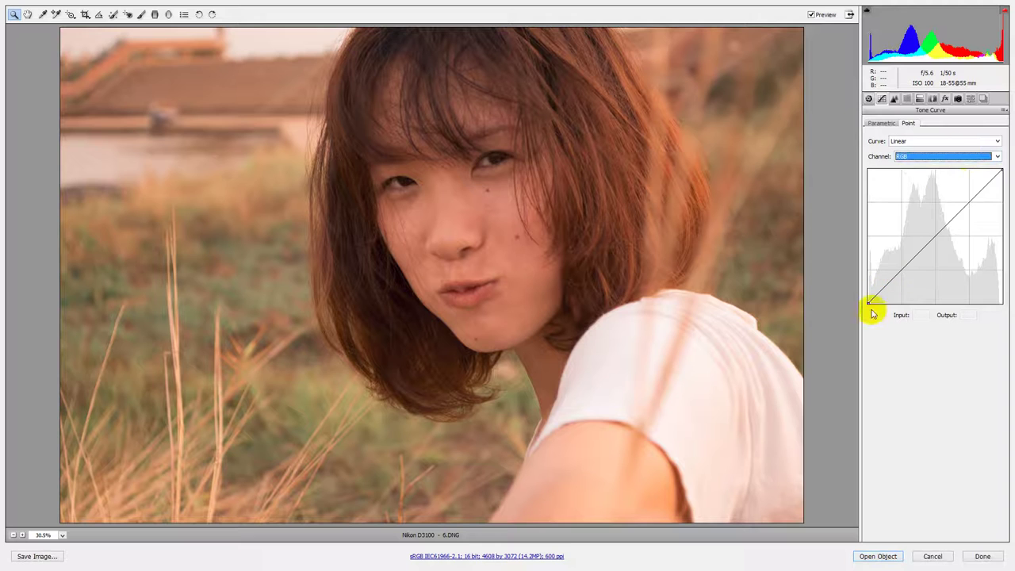
{"action": "left_click_drag", "start_coordinate": [869, 302], "coordinate": [854, 303]}
{"action": "left_click", "coordinate": [920, 314]}
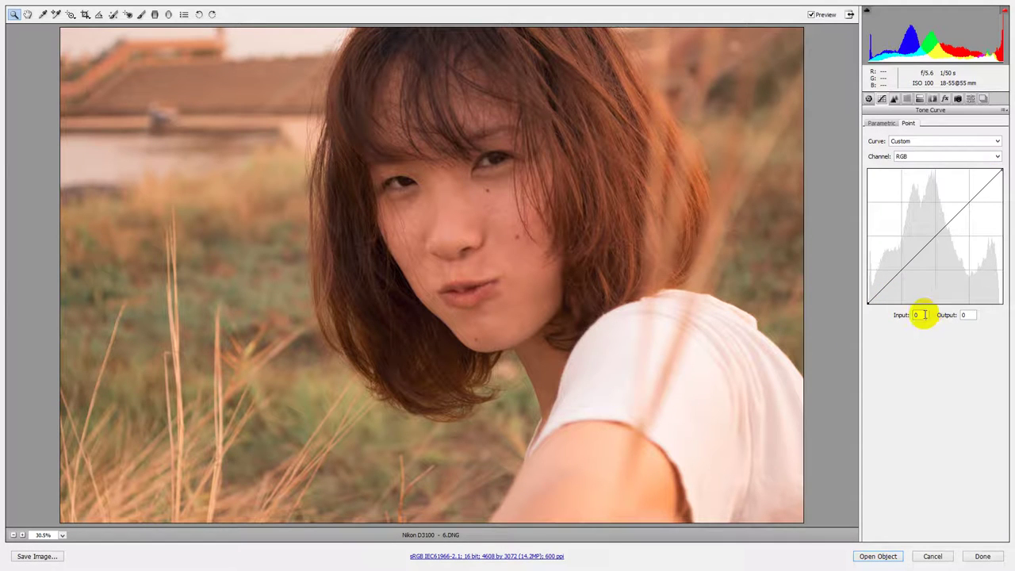
{"action": "key", "text": "Tab"}
{"action": "type", "text": "11"}
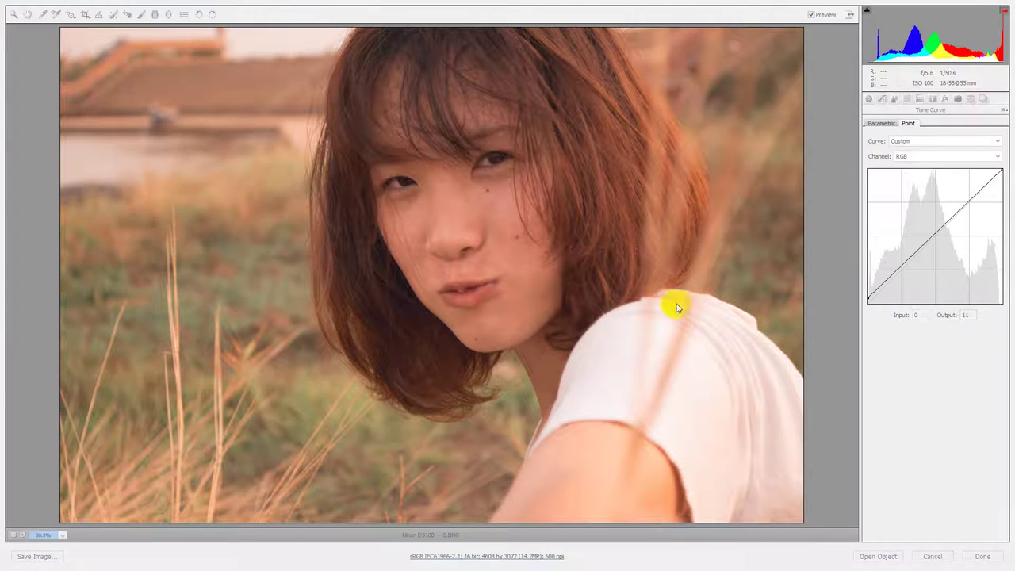
Add tone curve points near 33/30, 78/74 and 187/189
{"action": "left_click", "coordinate": [888, 283]}
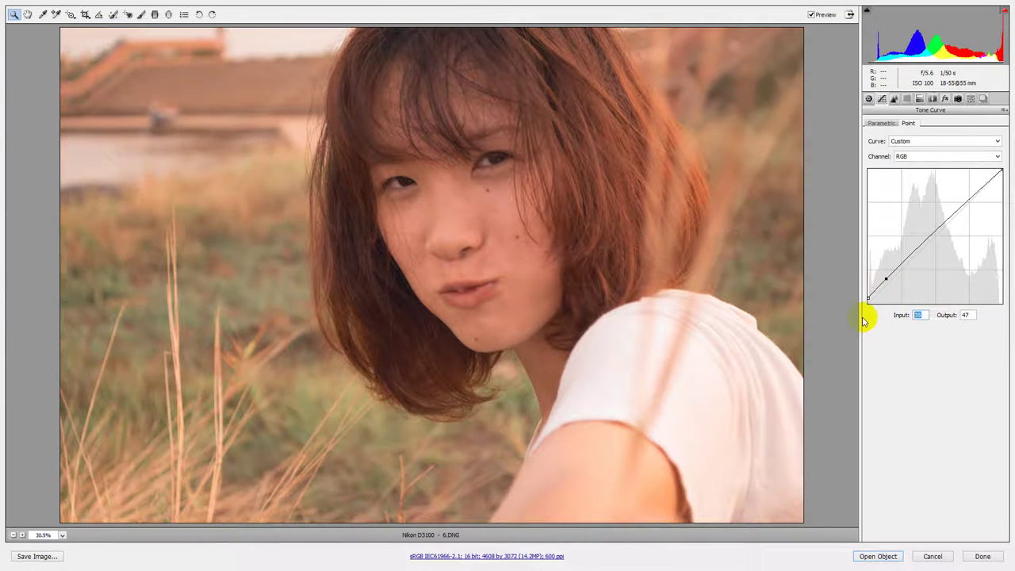
{"action": "type", "text": "30"}
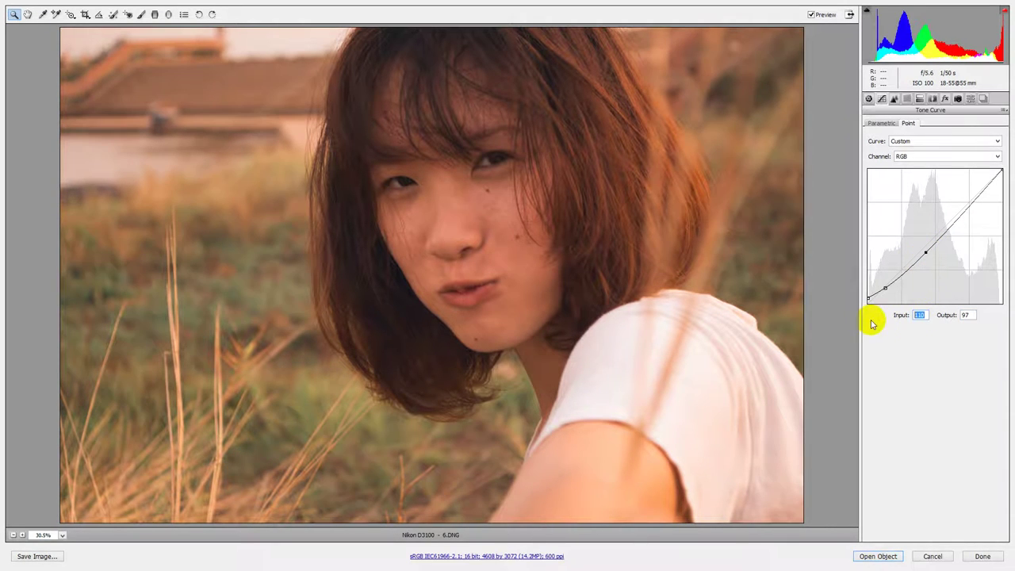
{"action": "type", "text": "78"}
{"action": "type", "text": "74"}
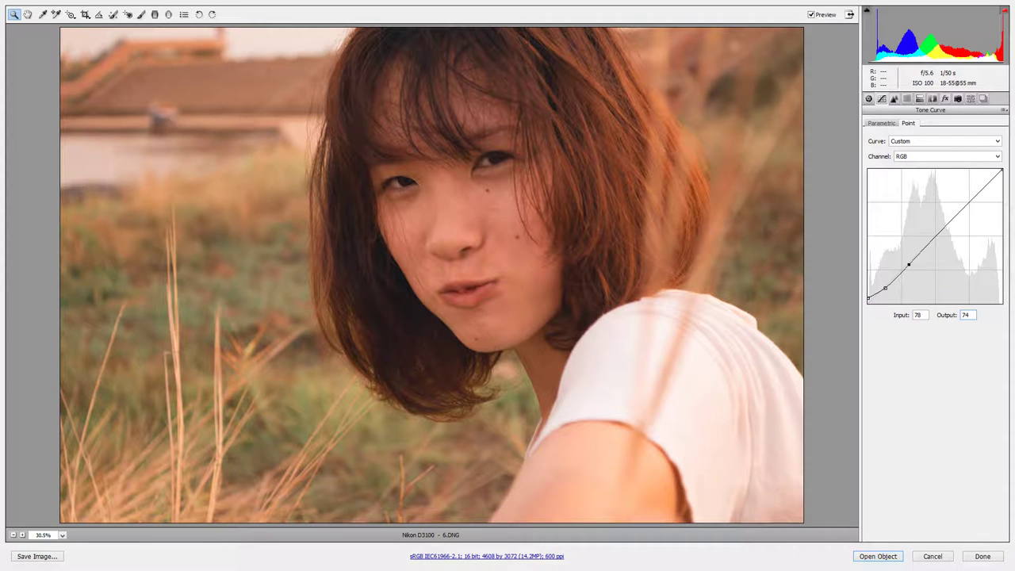
{"action": "left_click", "coordinate": [953, 218]}
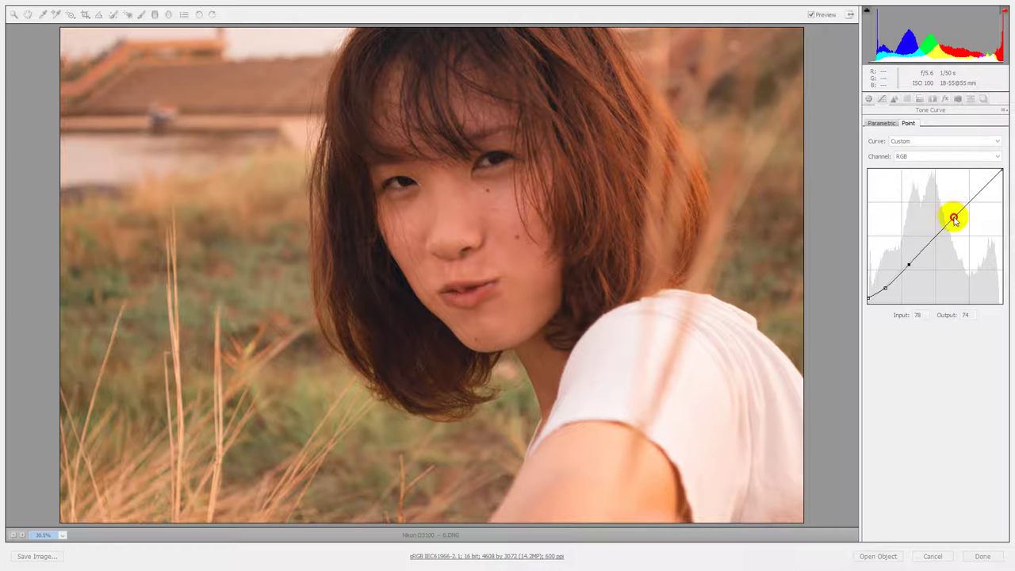
{"action": "left_click", "coordinate": [918, 315]}
{"action": "type", "text": "187"}
{"action": "key", "text": "Tab"}
{"action": "type", "text": "189"}
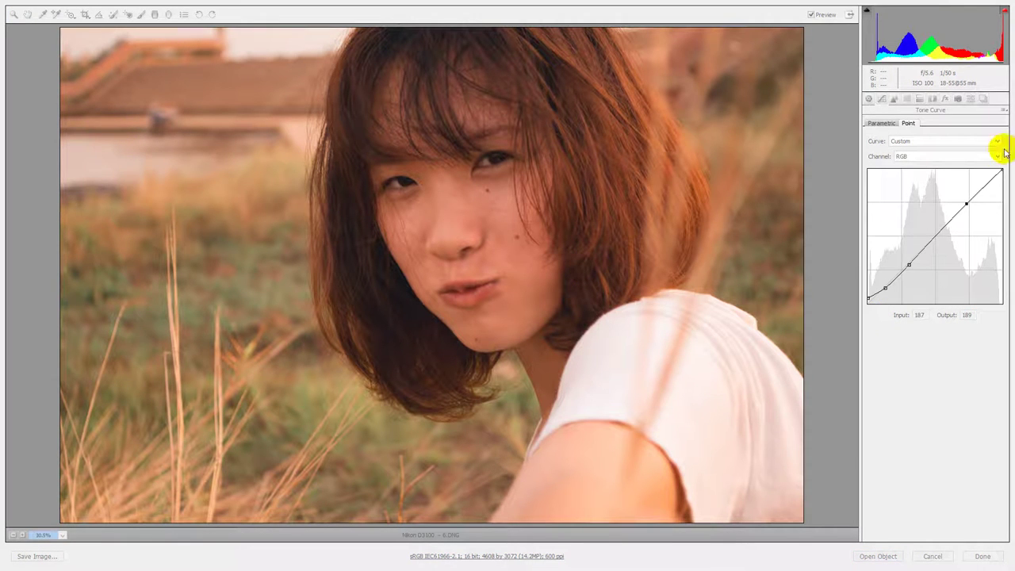
Lower the curve's white endpoint output to 250
{"action": "left_click", "coordinate": [1001, 173]}
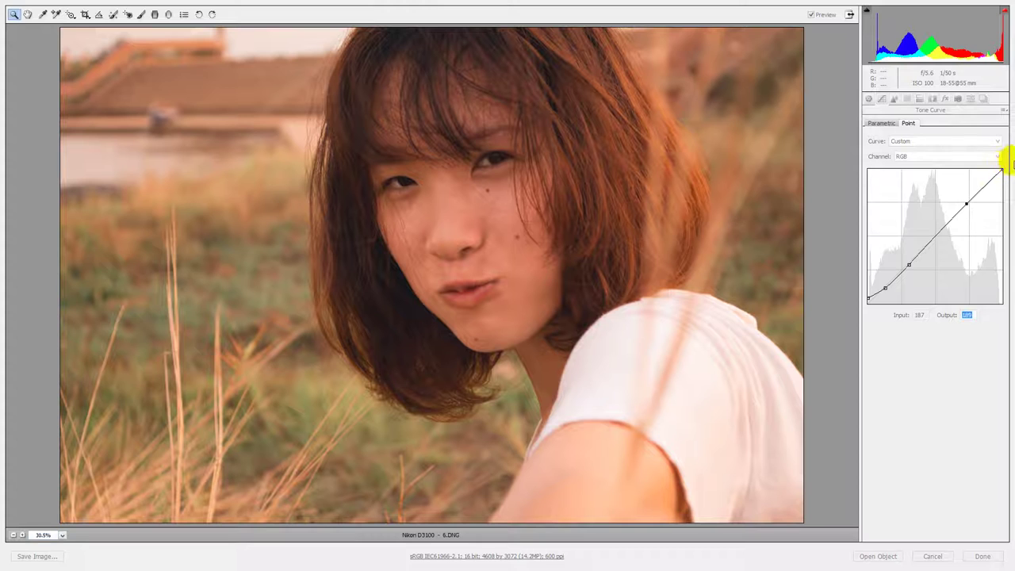
{"action": "type", "text": "250"}
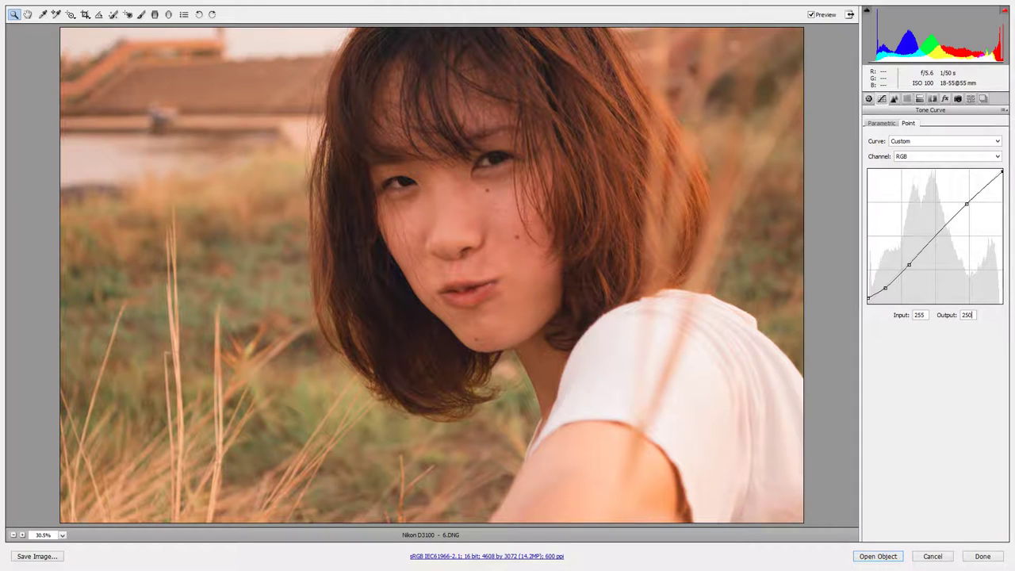
{"action": "left_click", "coordinate": [901, 130]}
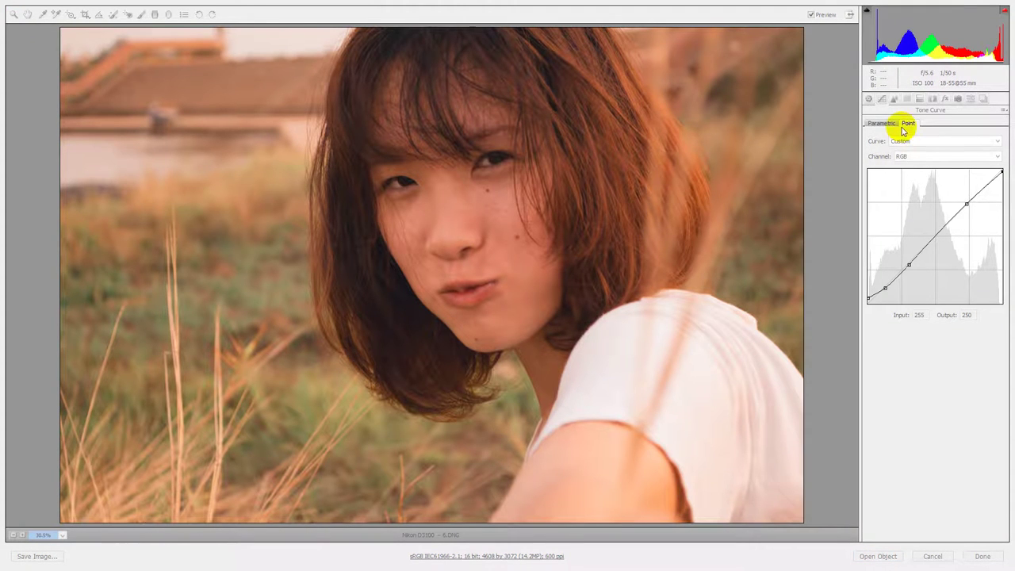
{"action": "left_click", "coordinate": [919, 160]}
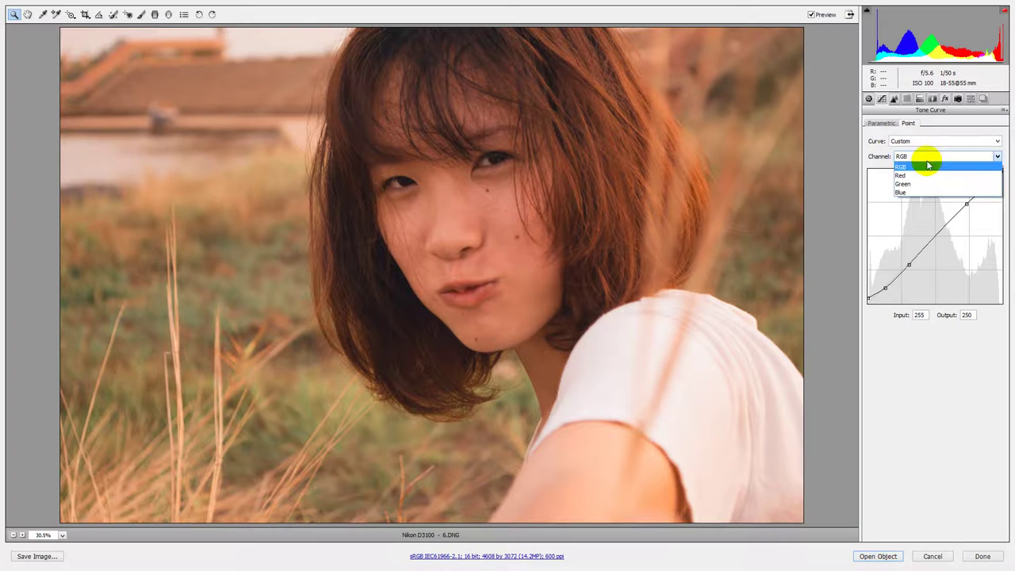
{"action": "left_click", "coordinate": [924, 176]}
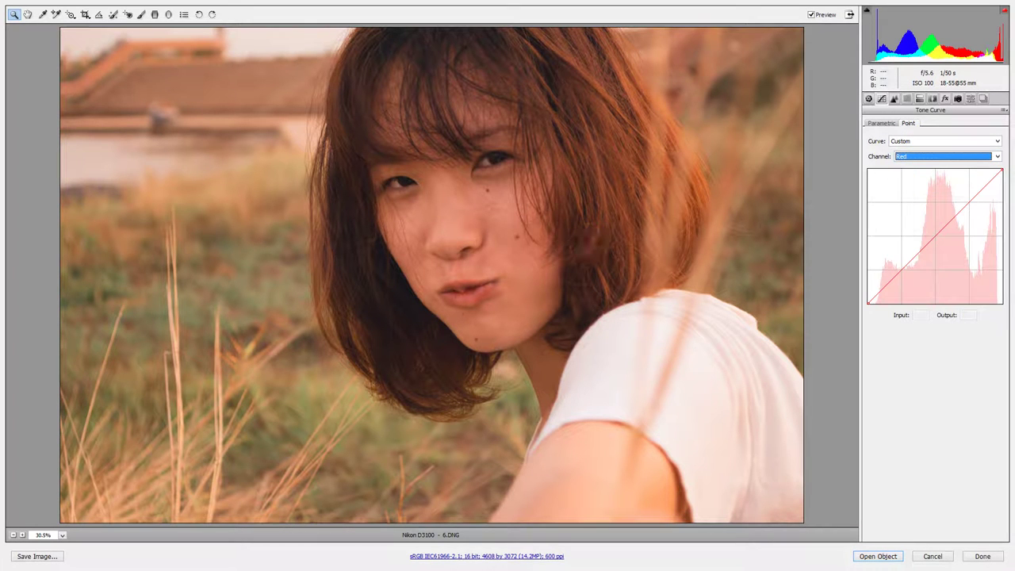
Add Red curve shadow points at 33/6 and 76/47
{"action": "left_click_drag", "start_coordinate": [898, 269], "coordinate": [903, 283]}
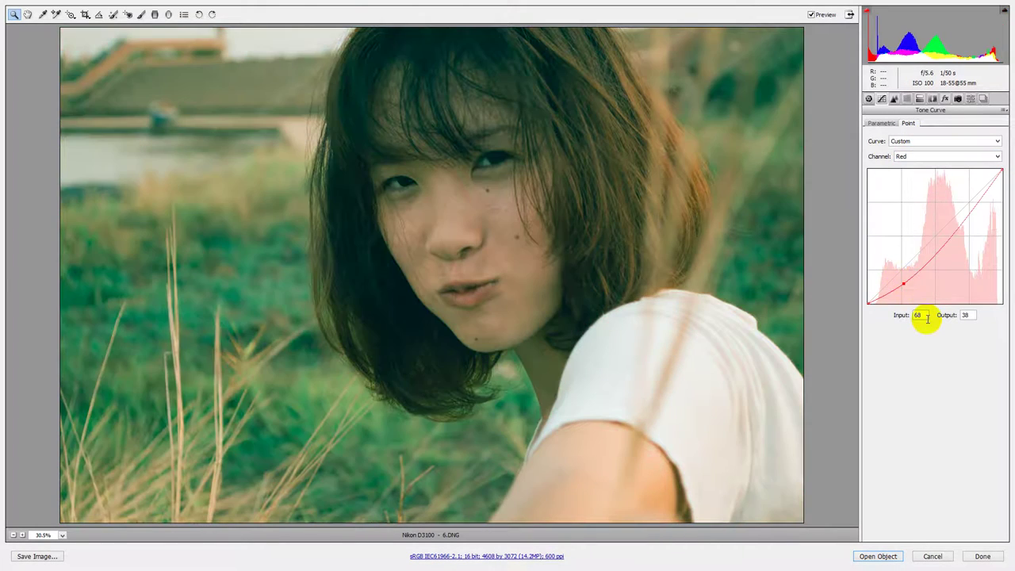
{"action": "type", "text": "33"}
{"action": "key", "text": "Tab"}
{"action": "type", "text": "6"}
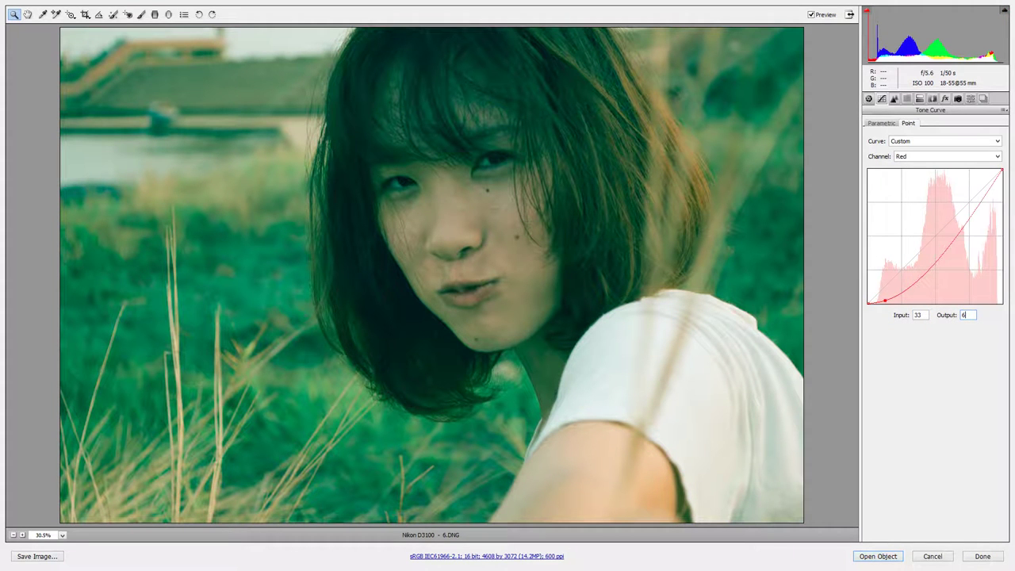
{"action": "left_click_drag", "start_coordinate": [875, 256], "coordinate": [931, 273]}
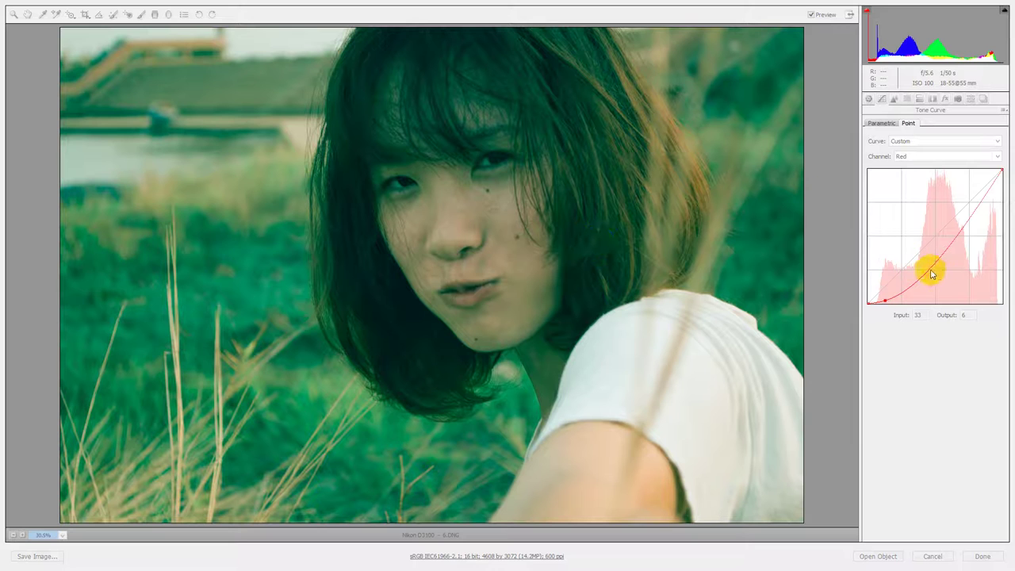
{"action": "left_click", "coordinate": [917, 315]}
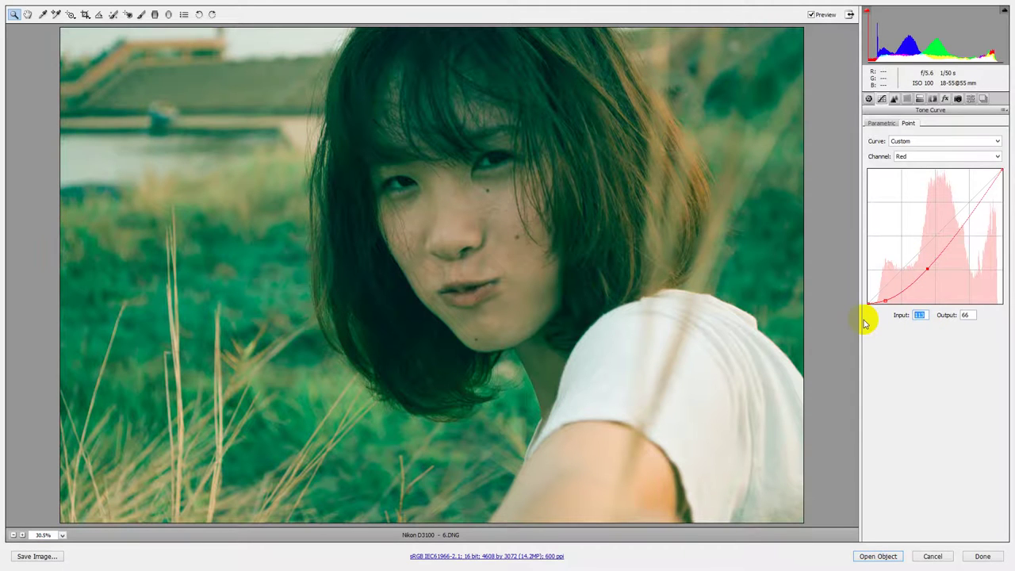
{"action": "type", "text": "76"}
{"action": "key", "text": "Tab"}
{"action": "type", "text": "47"}
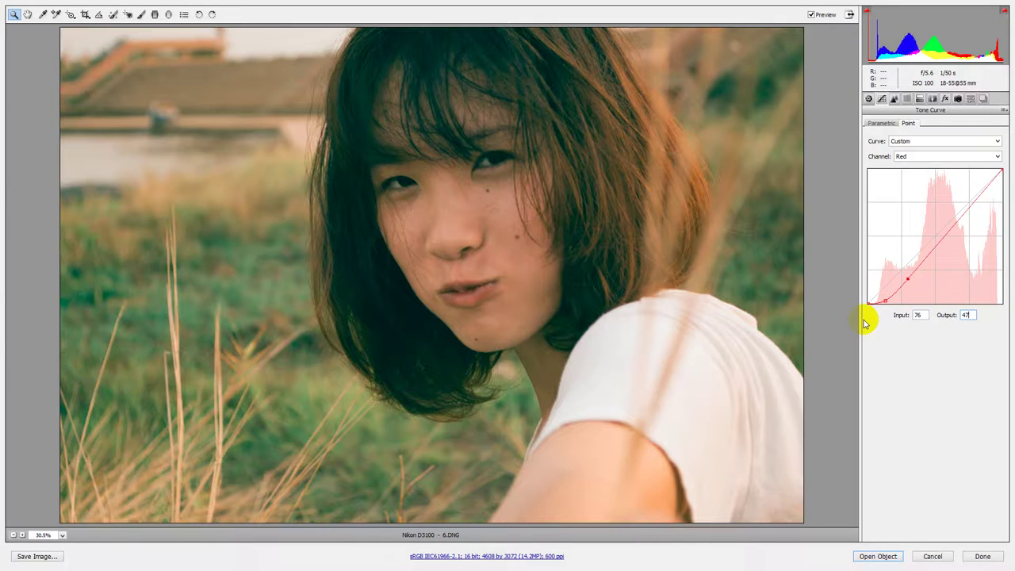
{"action": "left_click", "coordinate": [866, 323]}
Add a red midtone point near 126/119 and a highlight point at 188/197
{"action": "mouse_move", "coordinate": [974, 185]}
{"action": "left_mouse_down"}
{"action": "mouse_move", "coordinate": [945, 252]}
{"action": "mouse_move", "coordinate": [873, 323]}
{"action": "left_mouse_up"}
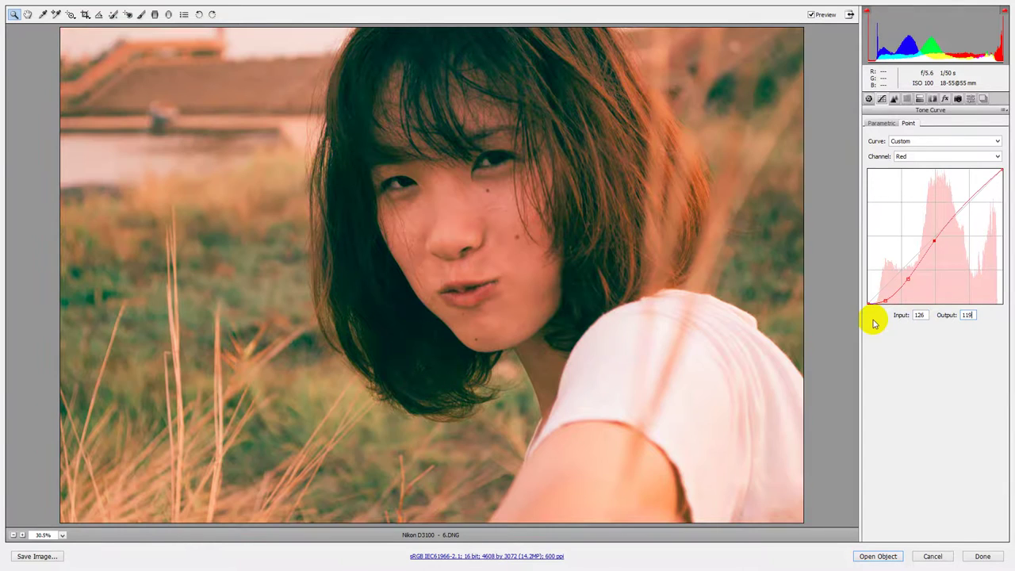
{"action": "left_click", "coordinate": [490, 157]}
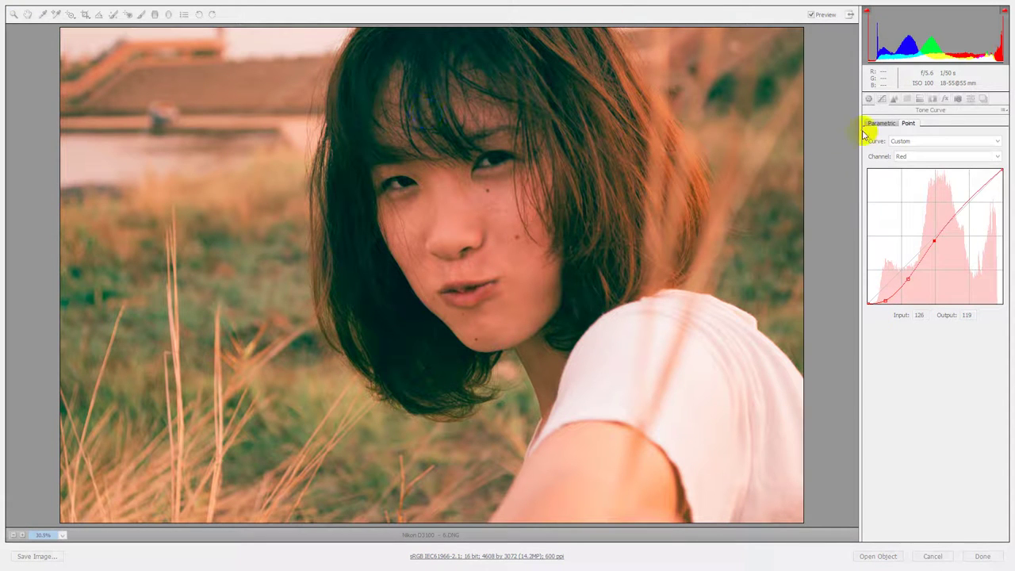
{"action": "left_click", "coordinate": [920, 315]}
{"action": "type", "text": "188"}
{"action": "key", "text": "Tab"}
{"action": "type", "text": "197"}
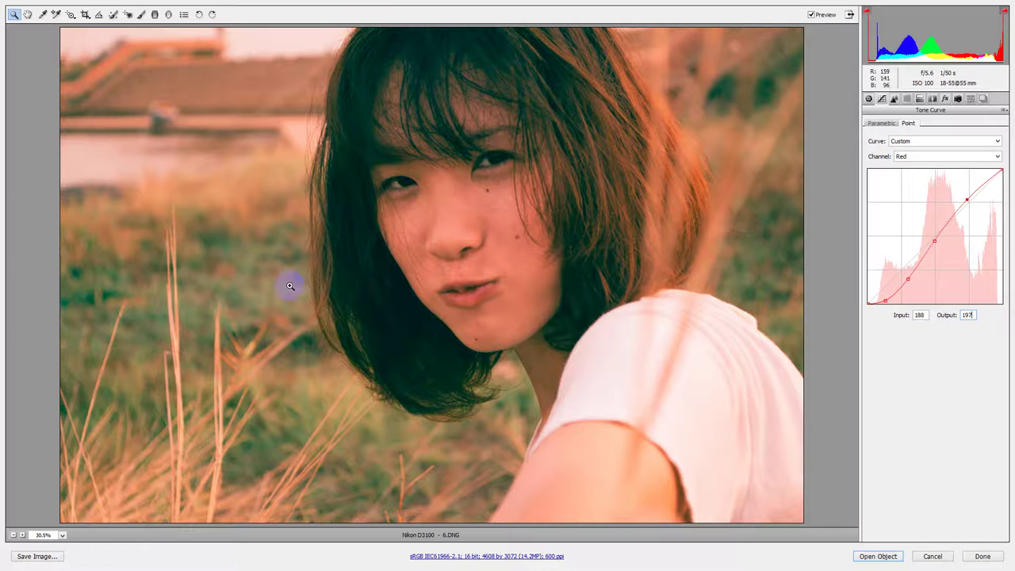
{"action": "left_click", "coordinate": [931, 158]}
On the Green channel curve, set a point to input 121, output 124
{"action": "left_click", "coordinate": [926, 182]}
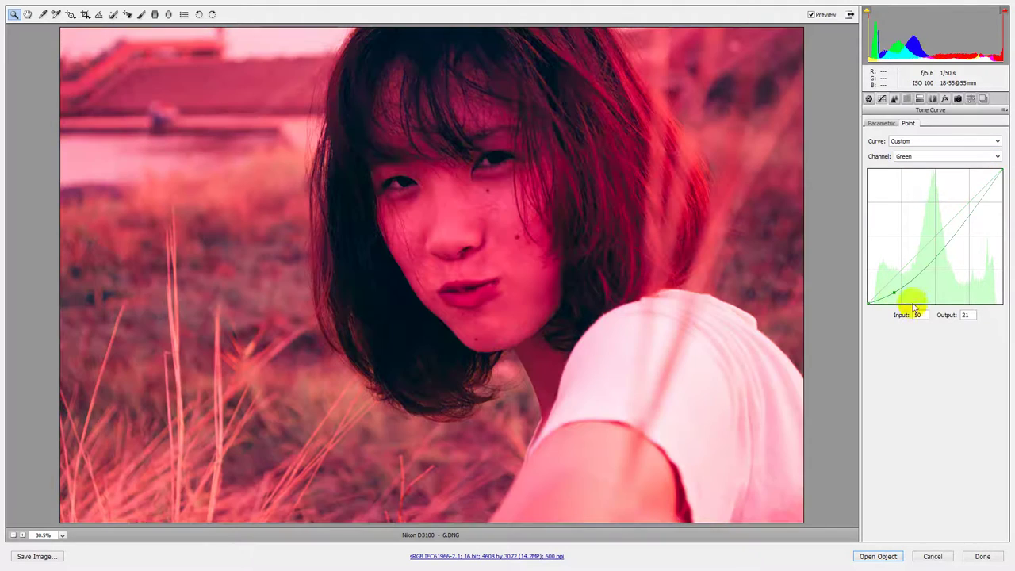
{"action": "left_click_drag", "start_coordinate": [906, 288], "coordinate": [893, 293]}
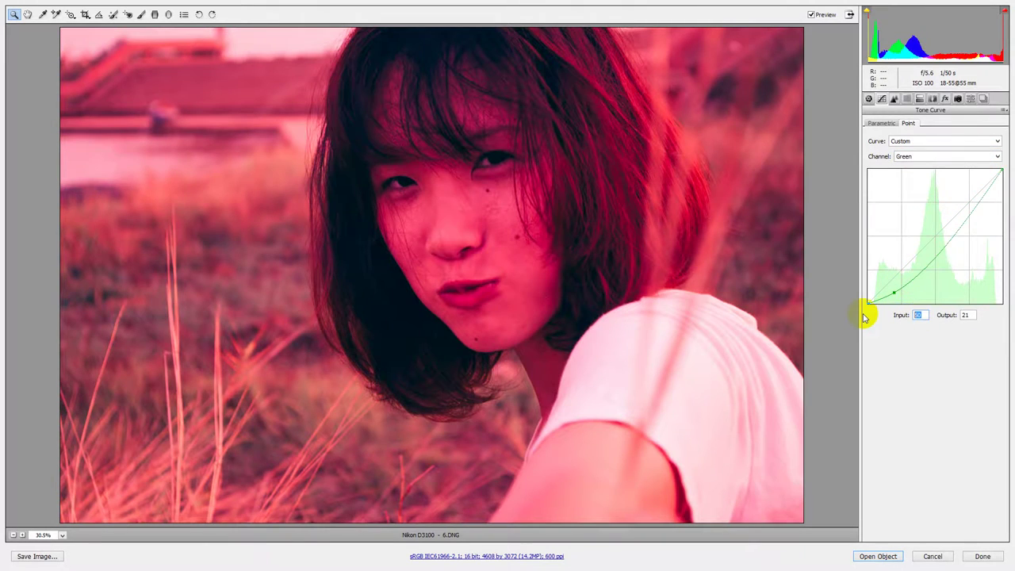
{"action": "type", "text": "9"}
{"action": "key", "text": "Tab"}
{"action": "type", "text": "10"}
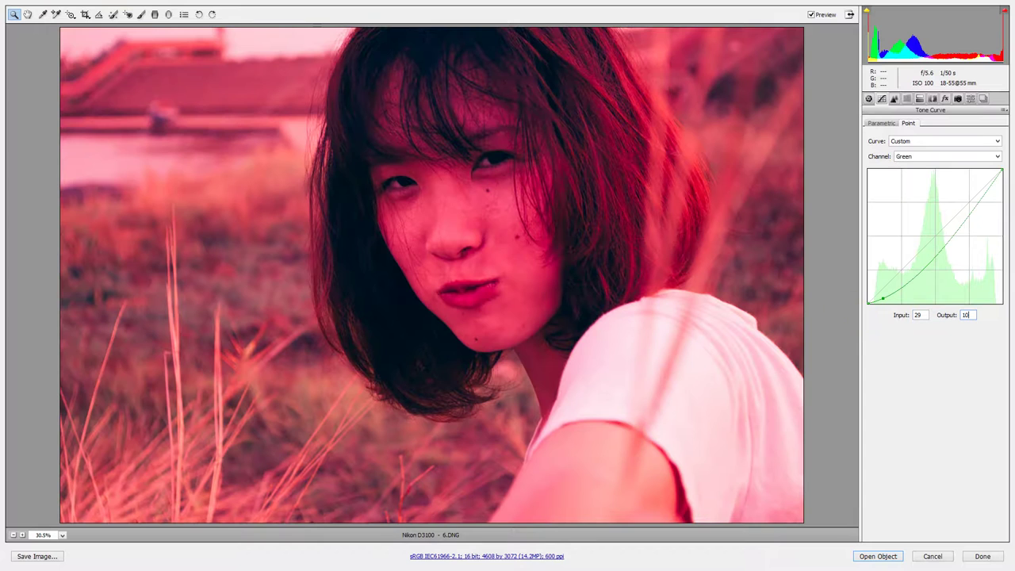
{"action": "key", "text": "Return"}
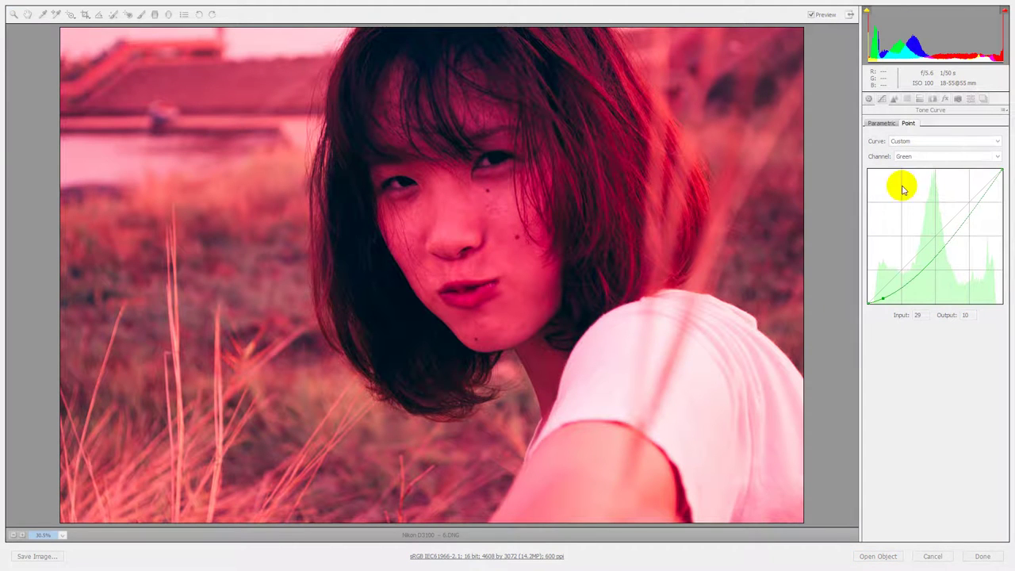
{"action": "left_click", "coordinate": [917, 315]}
{"action": "type", "text": "121"}
{"action": "key", "text": "Tab"}
{"action": "type", "text": "124"}
{"action": "key", "text": "Return"}
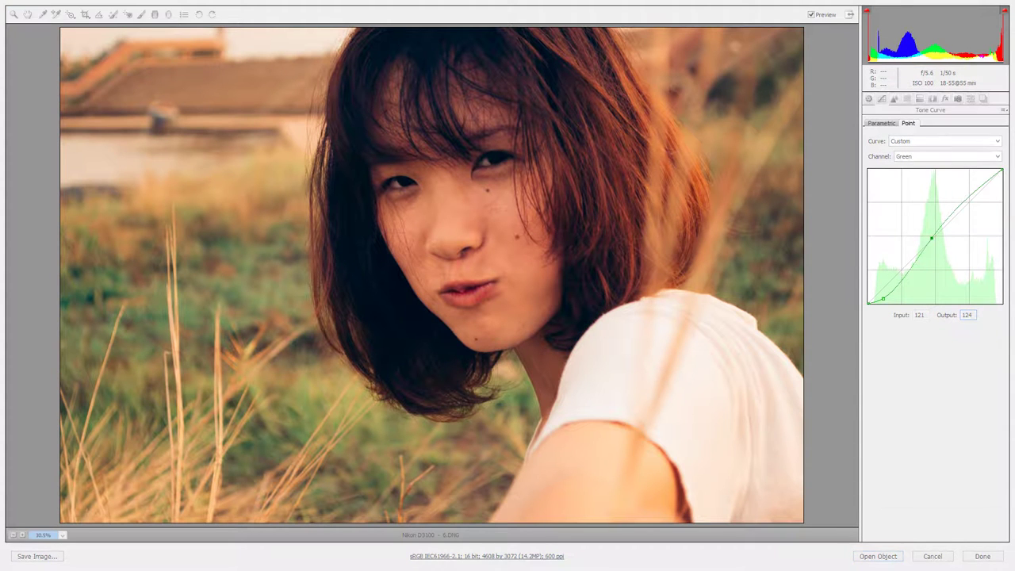
Add a second green curve point at 181→198
{"action": "left_click", "coordinate": [957, 201]}
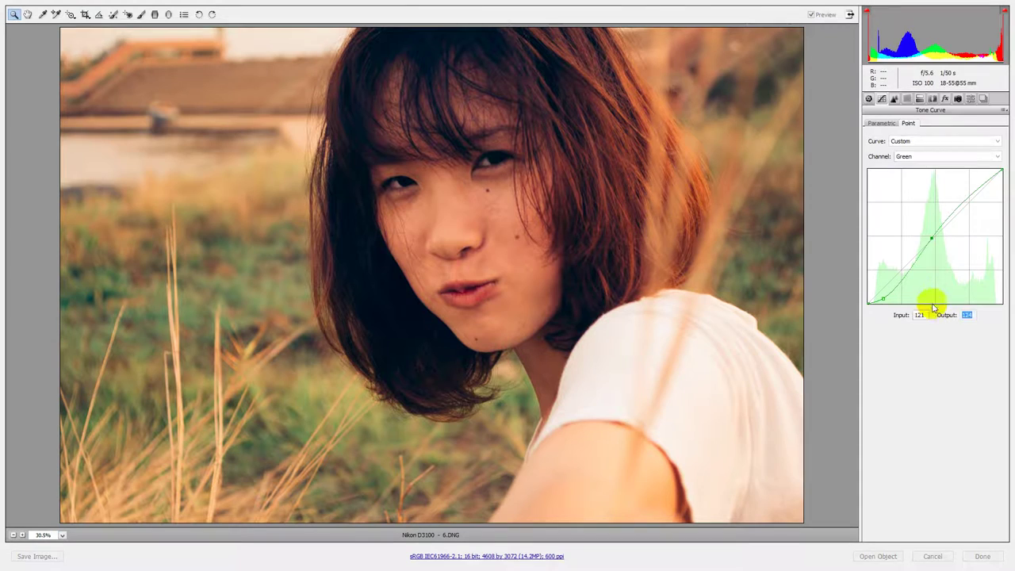
{"action": "type", "text": "181"}
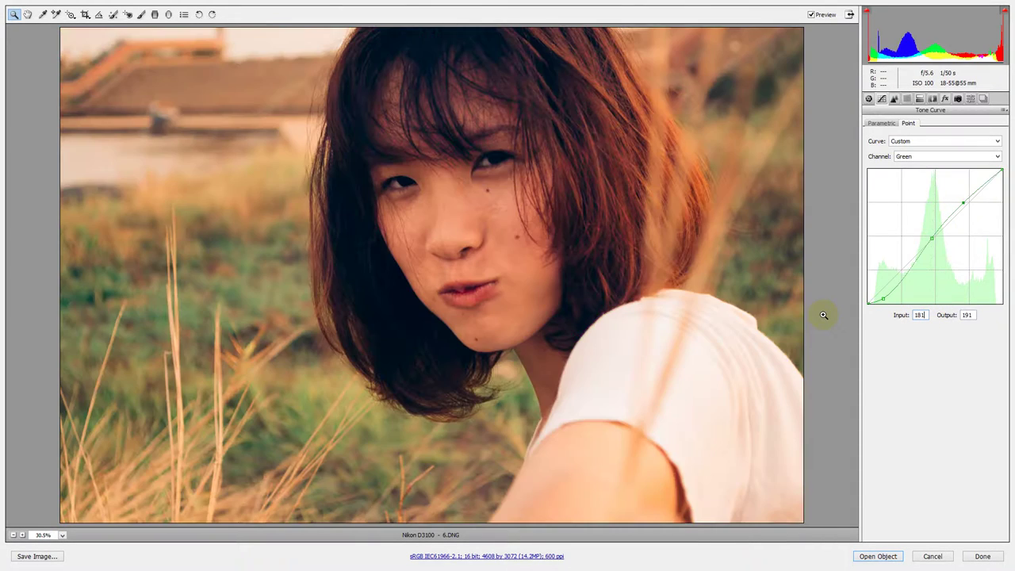
{"action": "type", "text": "198"}
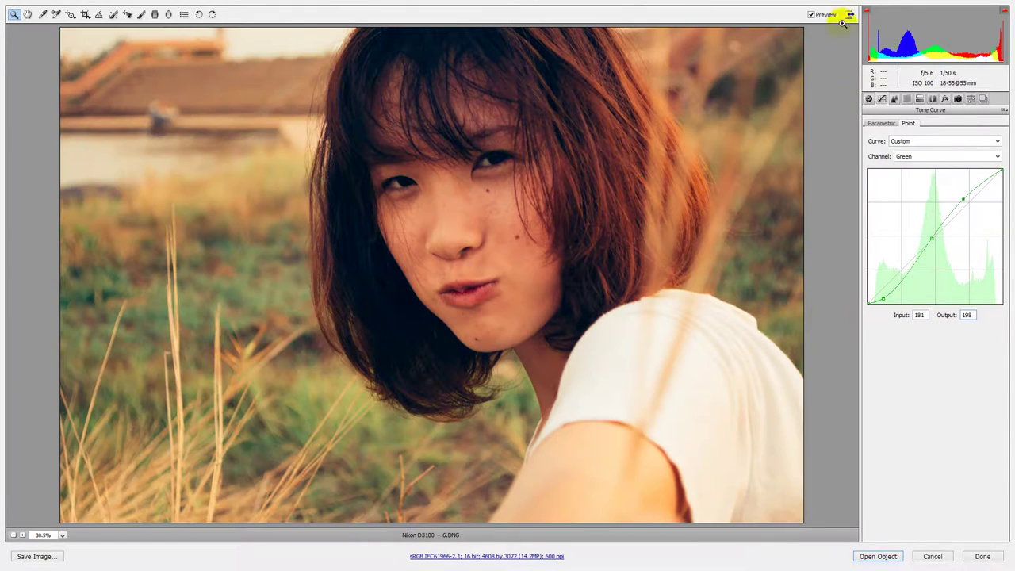
{"action": "left_click", "coordinate": [912, 156]}
{"action": "left_click", "coordinate": [908, 191]}
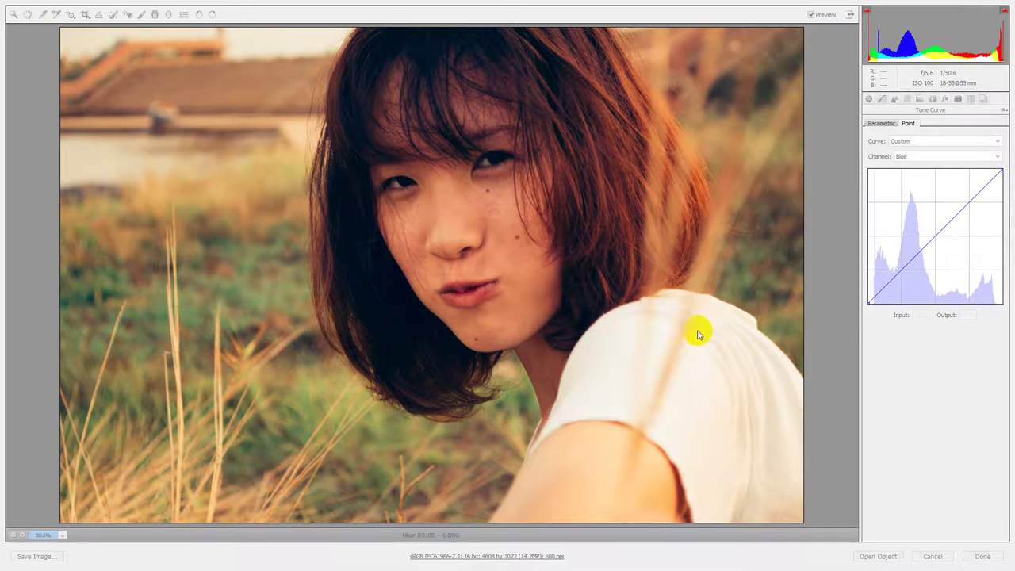
Add a blue-curve shadow point at input 23, output 16
{"action": "left_click", "coordinate": [900, 284]}
{"action": "double_click", "coordinate": [917, 314]}
{"action": "type", "text": "23"}
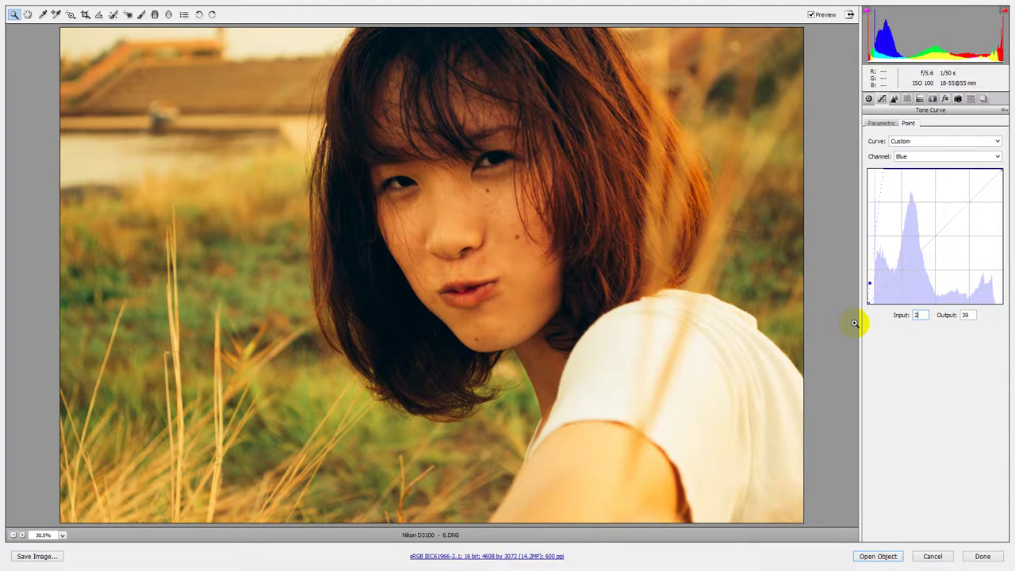
{"action": "key", "text": "Tab"}
{"action": "type", "text": "16"}
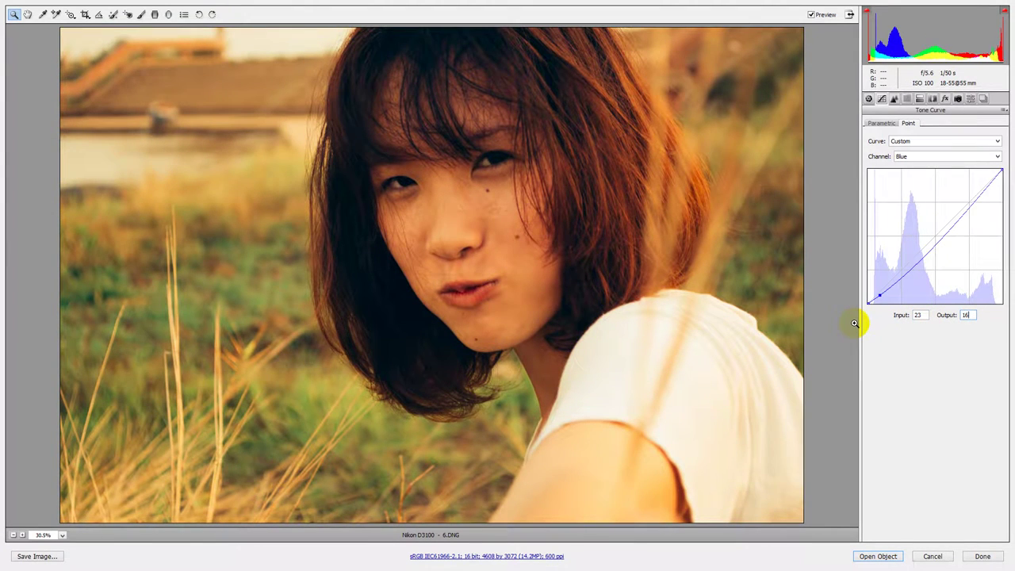
{"action": "key", "text": "Return"}
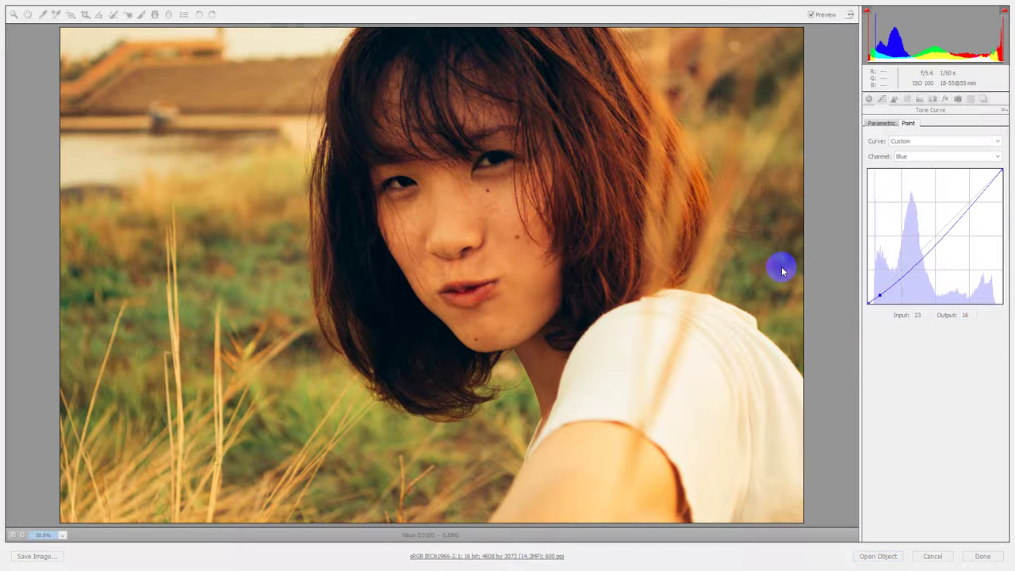
Add a blue-curve midtone point at input 116, output 127
{"action": "left_click", "coordinate": [937, 245]}
{"action": "double_click", "coordinate": [917, 315]}
{"action": "type", "text": "116"}
{"action": "key", "text": "Tab"}
{"action": "type", "text": "127"}
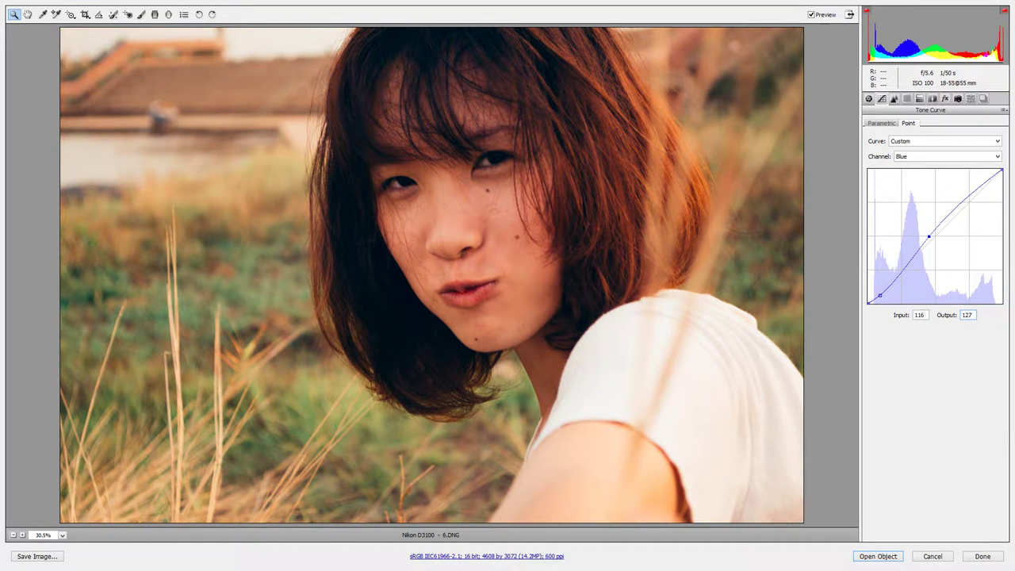
{"action": "key", "text": "Return"}
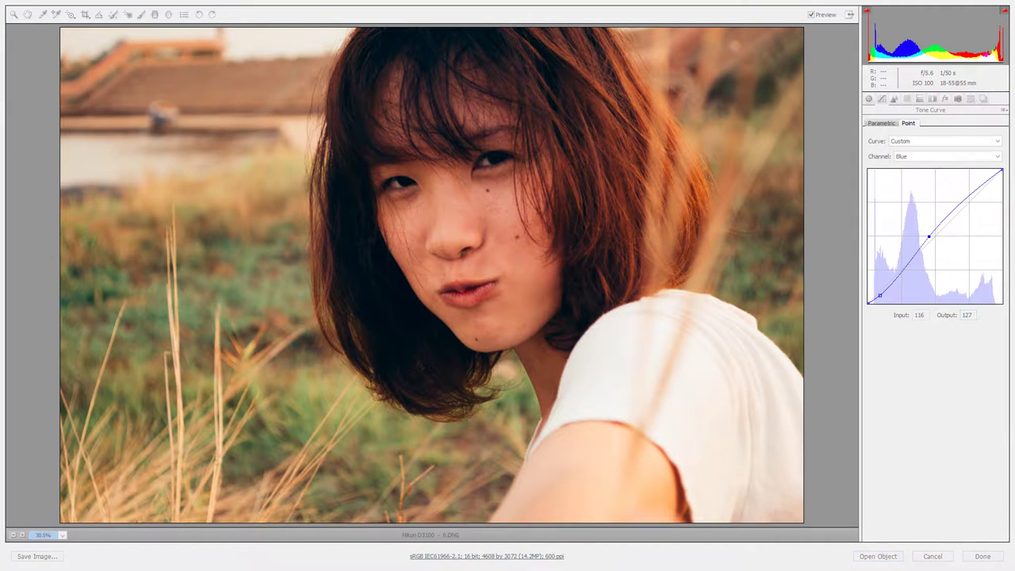
Add a blue-curve highlight point at input 183, output 202
{"action": "left_click", "coordinate": [961, 200]}
{"action": "double_click", "coordinate": [917, 315]}
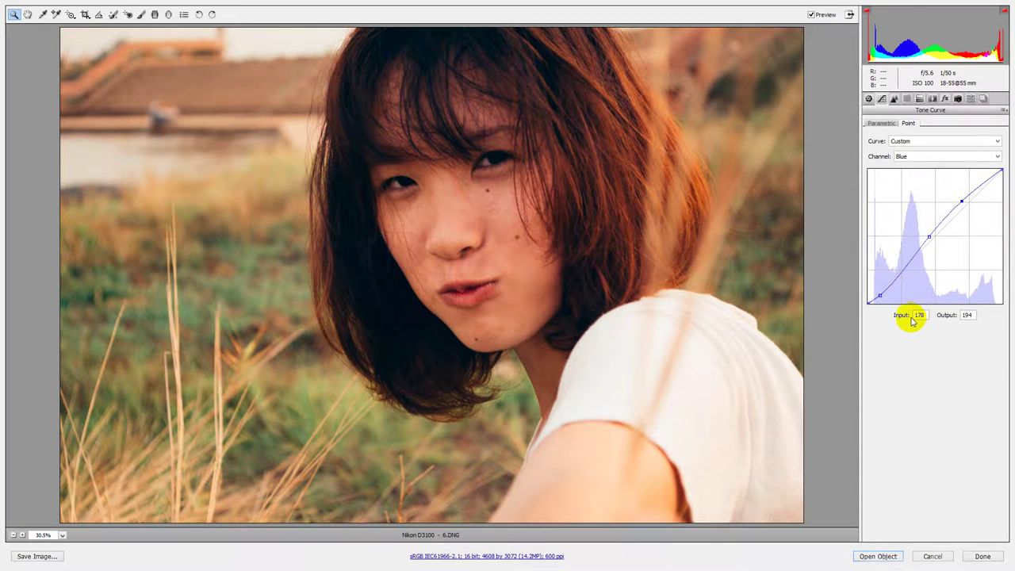
{"action": "type", "text": "18"}
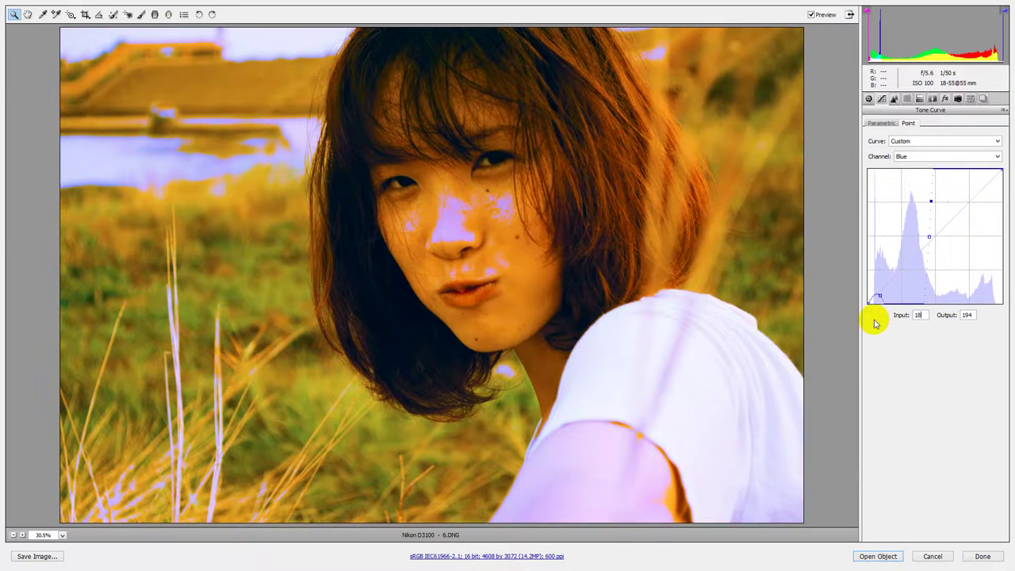
{"action": "type", "text": "3"}
{"action": "key", "text": "Tab"}
{"action": "type", "text": "202"}
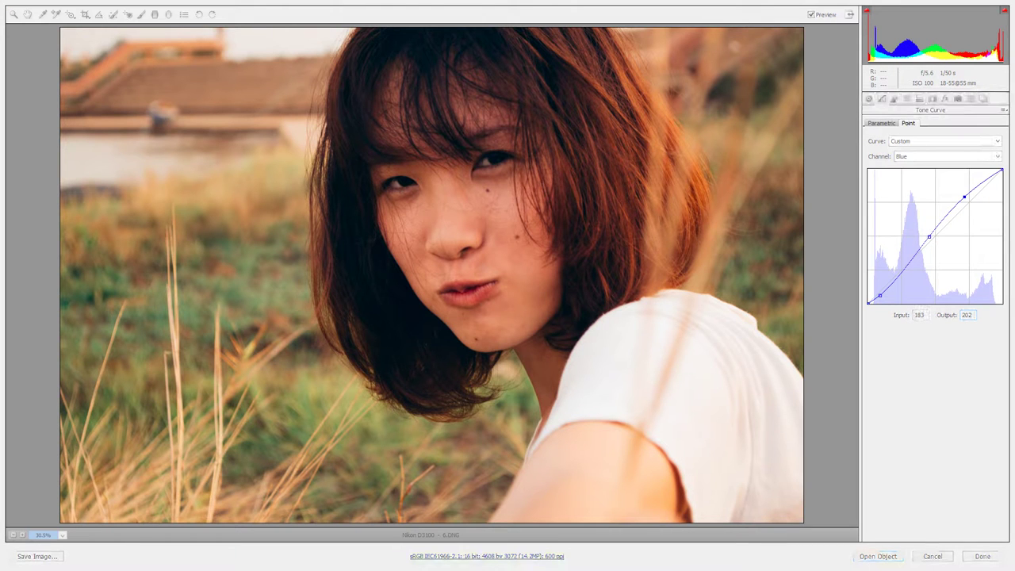
Set Temperature 6500, Highlights −57, Shadows +41, Whites −51, Blacks +19, and Exposure about +0.50
{"action": "left_click", "coordinate": [869, 99]}
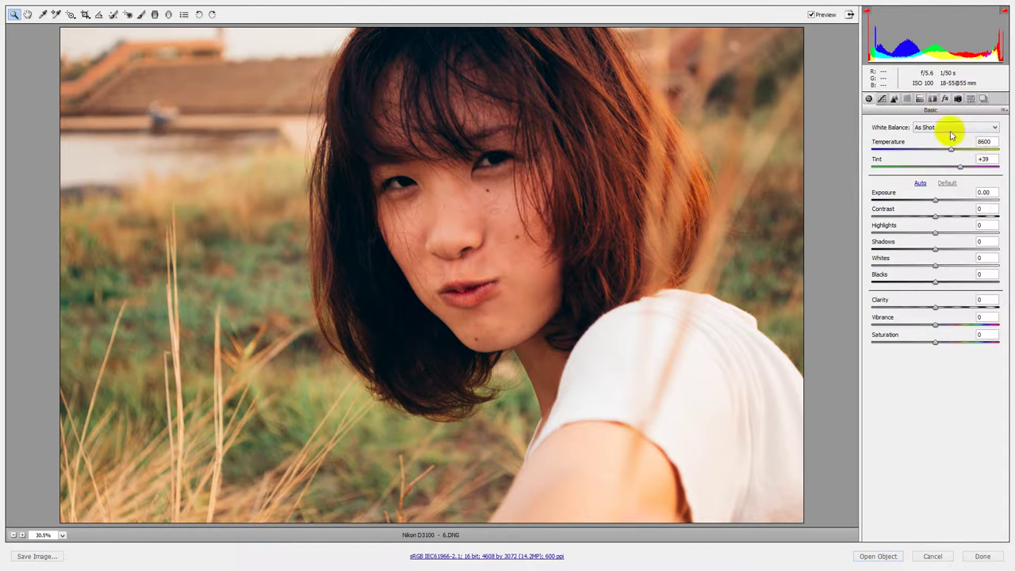
{"action": "left_click", "coordinate": [985, 142]}
{"action": "type", "text": "65"}
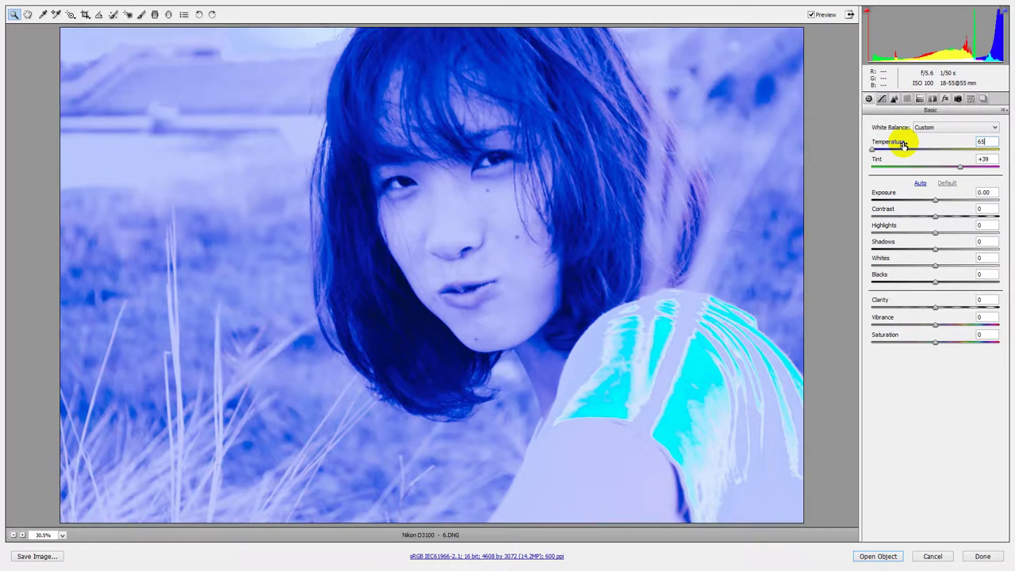
{"action": "type", "text": "00"}
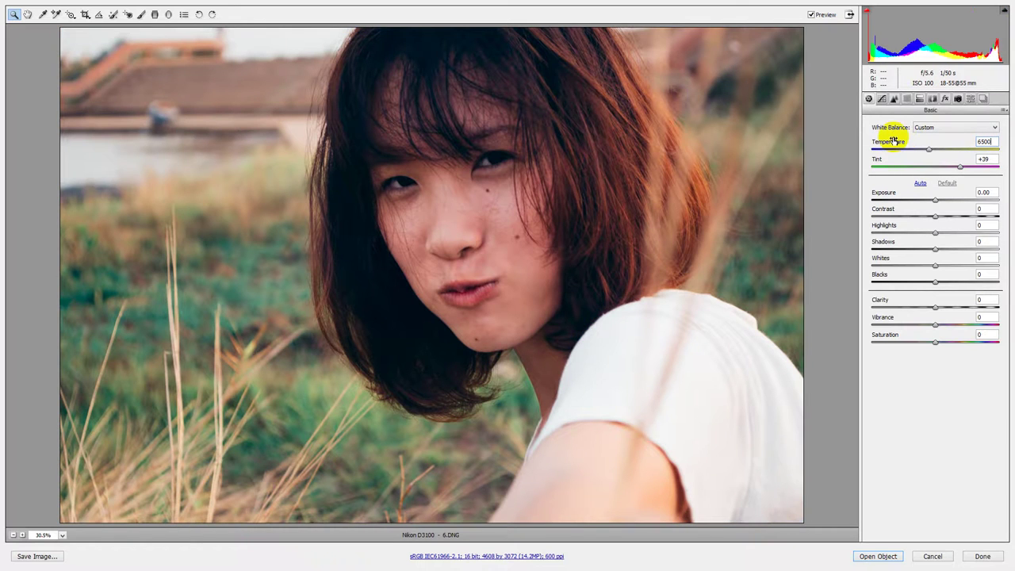
{"action": "left_click", "coordinate": [983, 193]}
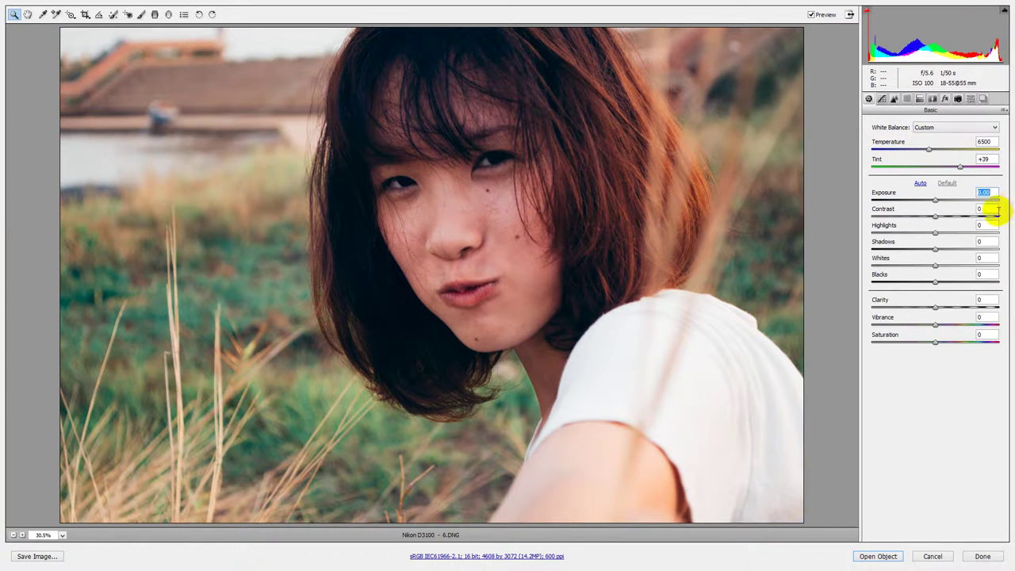
{"action": "type", "text": "+.45"}
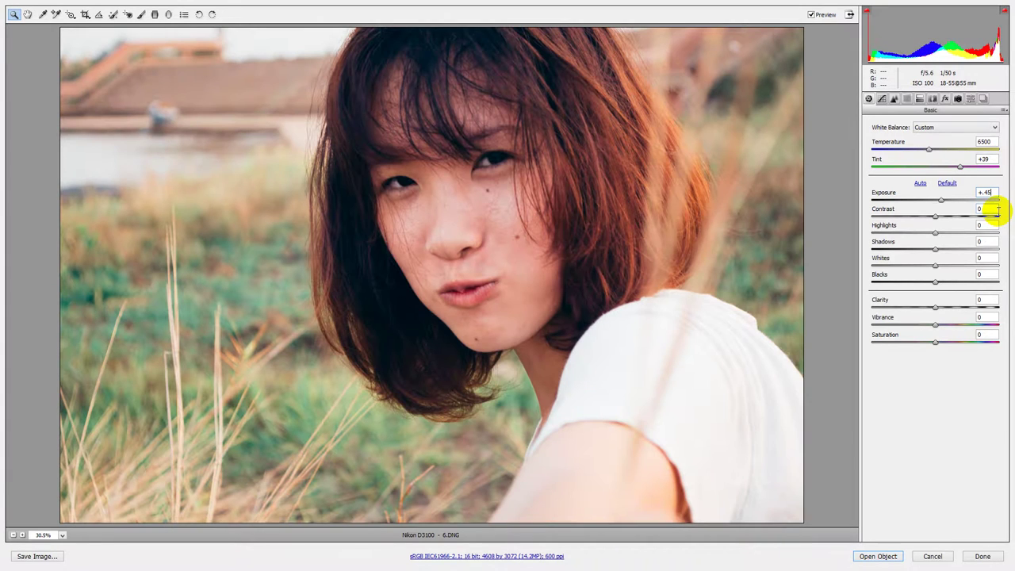
{"action": "left_click", "coordinate": [999, 226]}
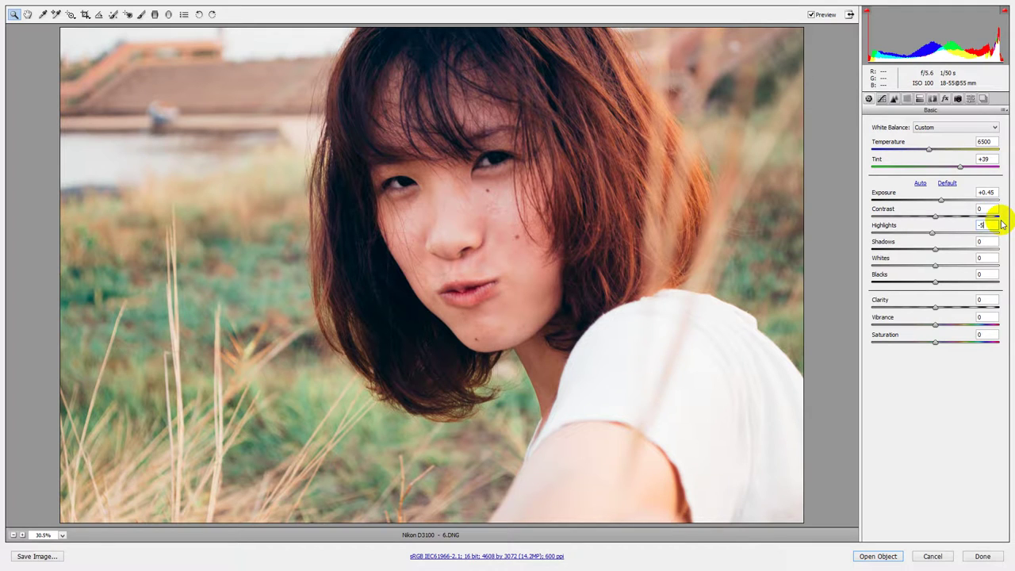
{"action": "type", "text": "7"}
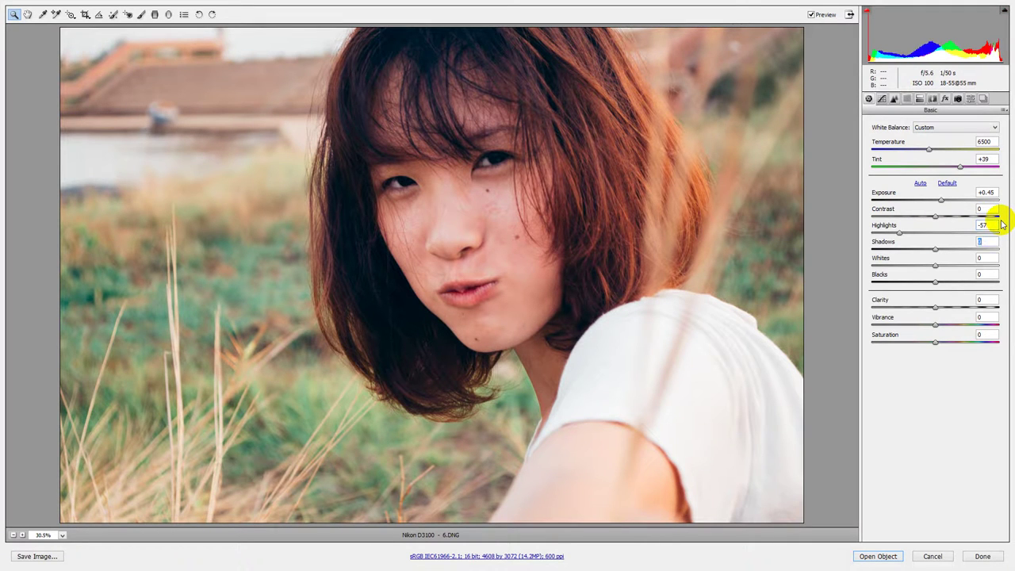
{"action": "type", "text": "1"}
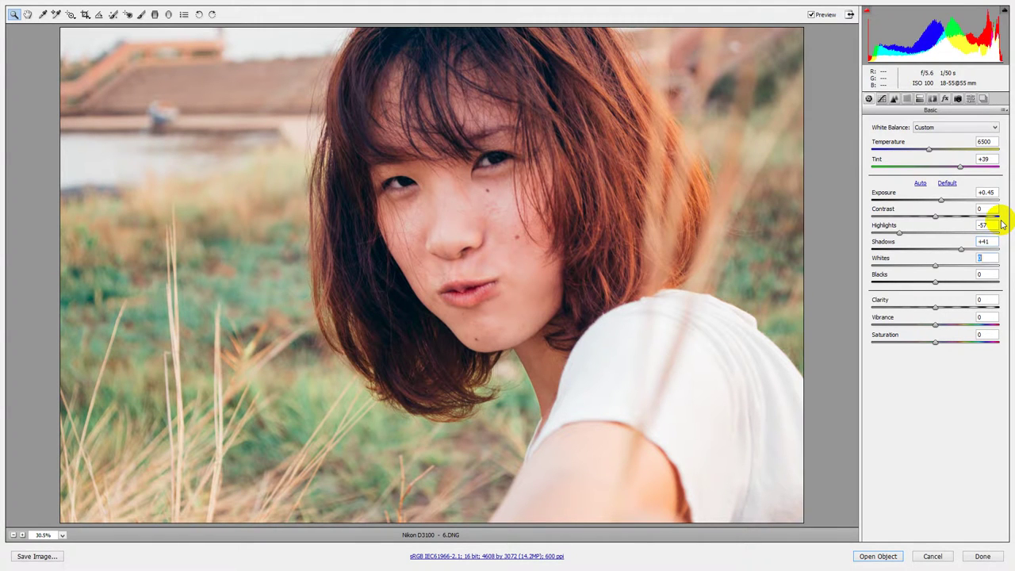
{"action": "type", "text": "51"}
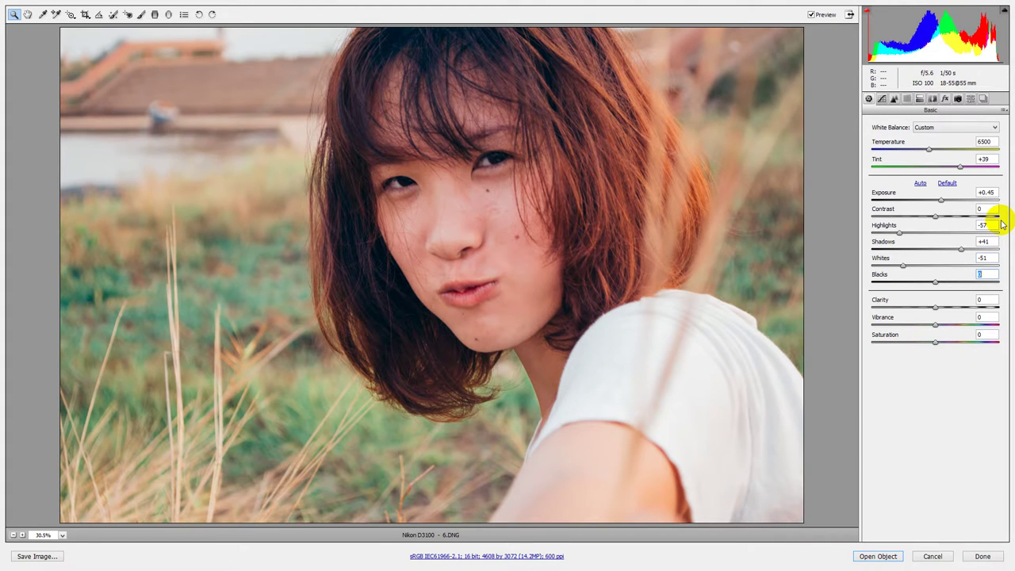
{"action": "type", "text": "9"}
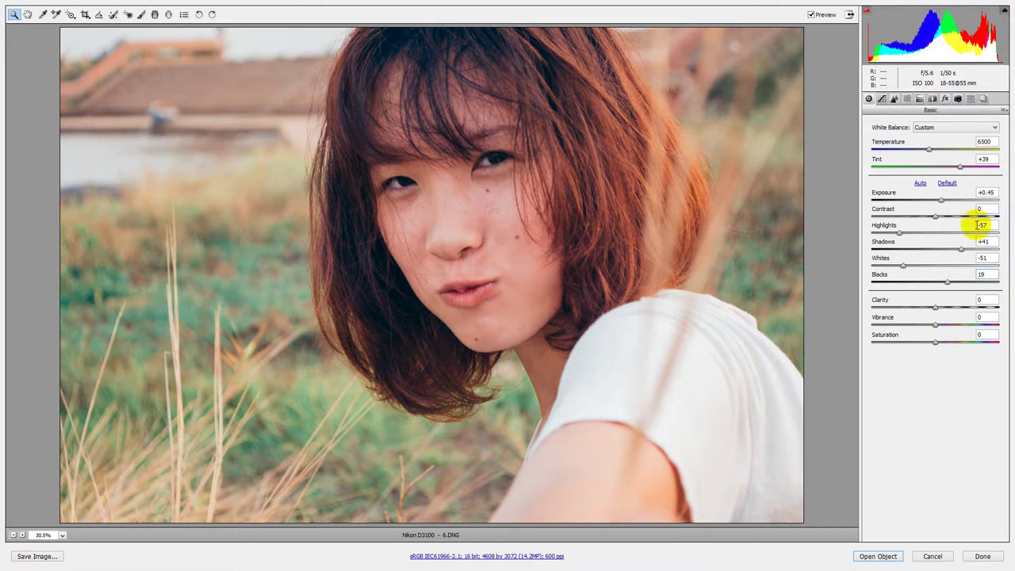
{"action": "left_click_drag", "start_coordinate": [941, 200], "coordinate": [944, 205]}
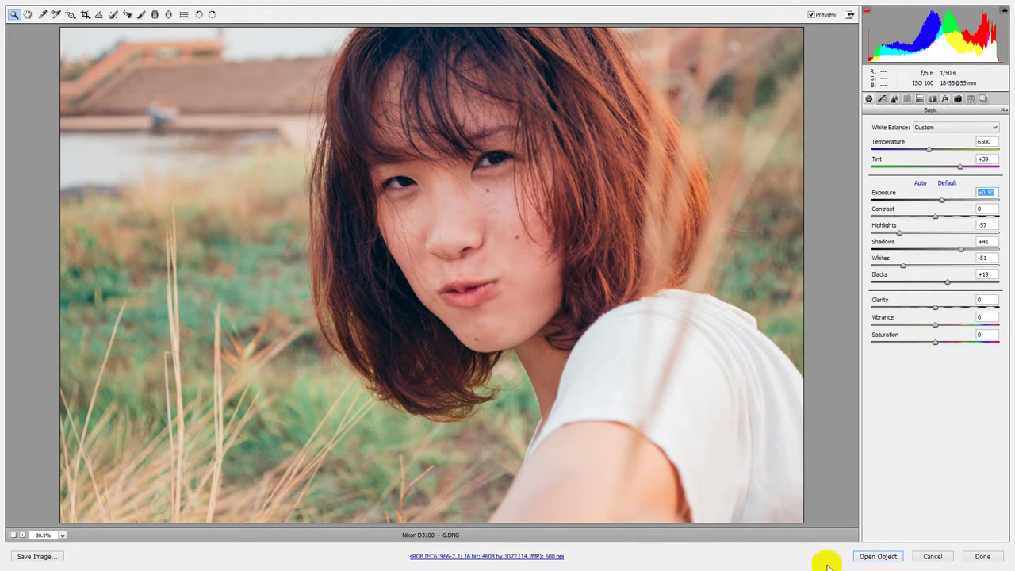
{"action": "key", "text": "alt"}
Open the graded portrait as a copy in Photoshop, uncropped
{"action": "left_click", "coordinate": [878, 556]}
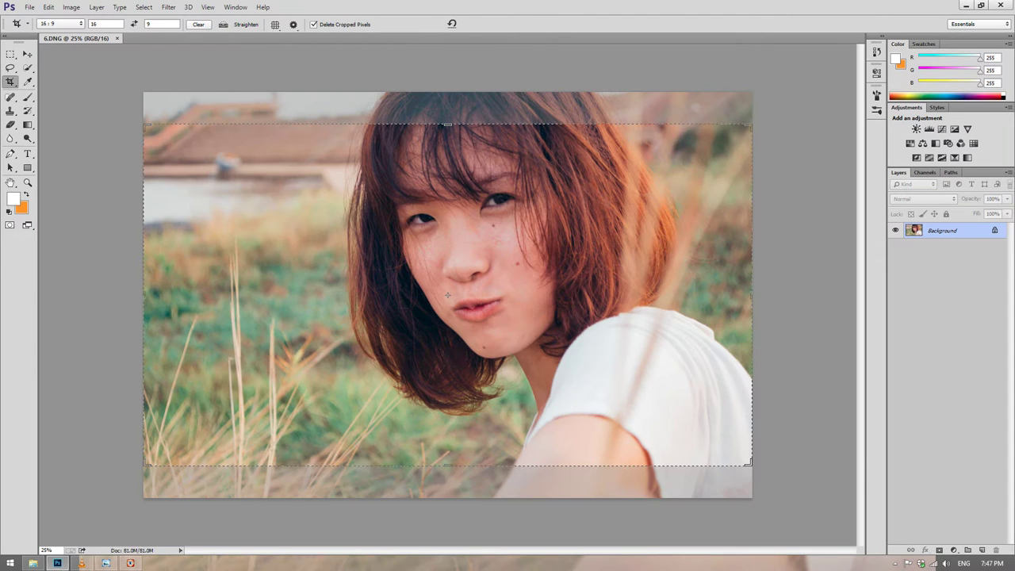
{"action": "left_click", "coordinate": [27, 53]}
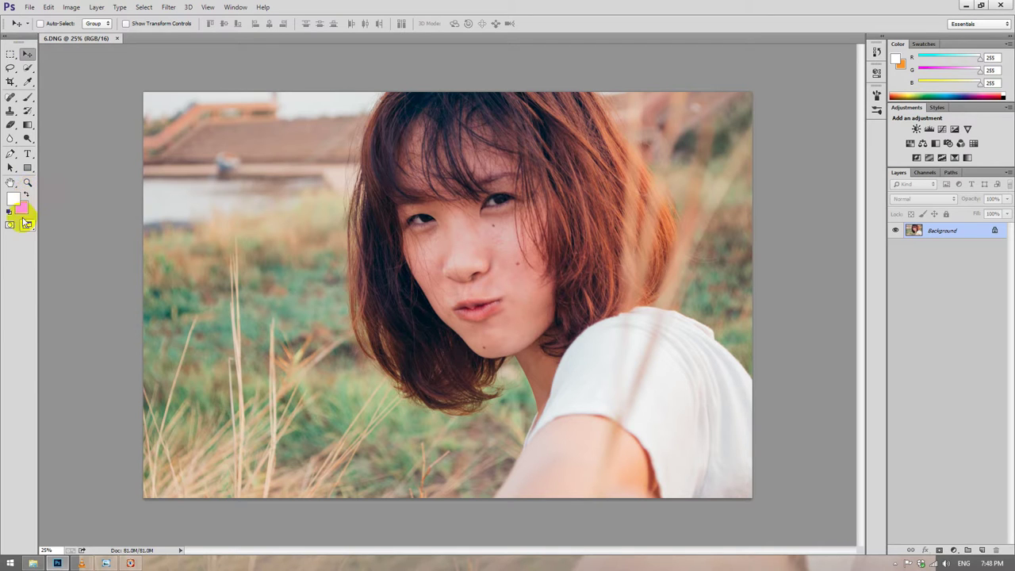
{"action": "left_click", "coordinate": [130, 561]}
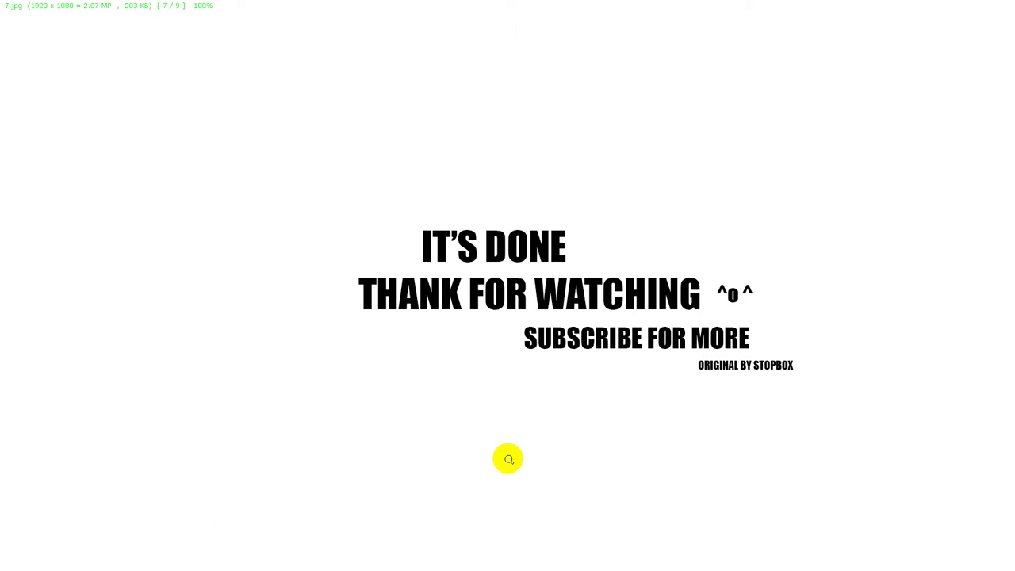
Advance the image viewer to the final slide, 9 of 9
{"action": "key", "text": "Right"}
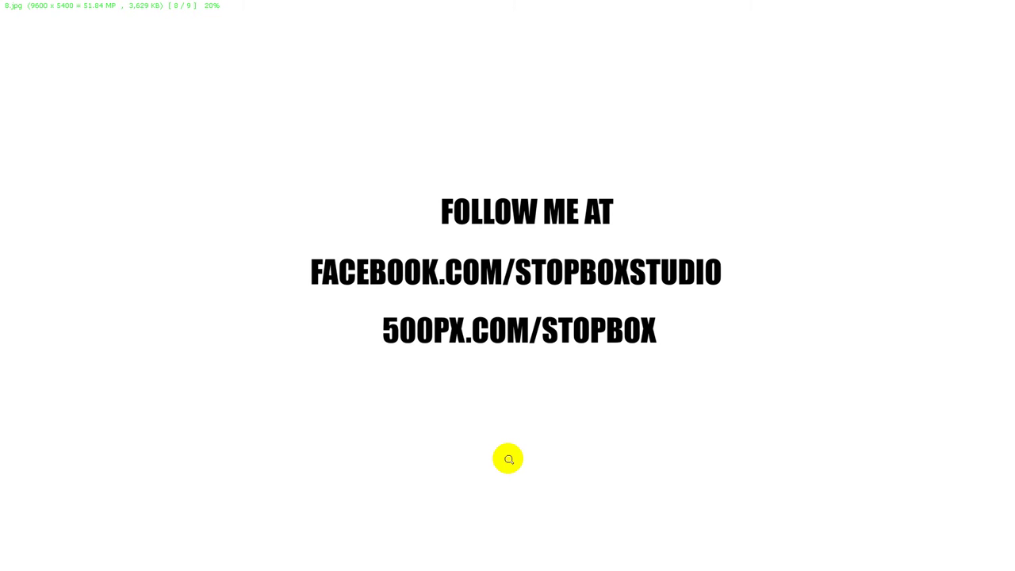
{"action": "key", "text": "Right"}
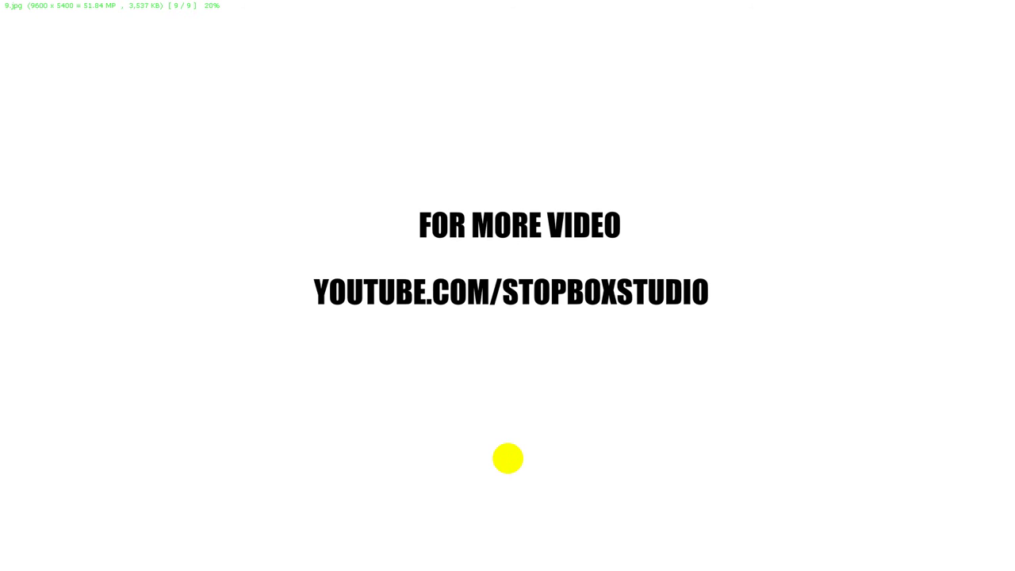